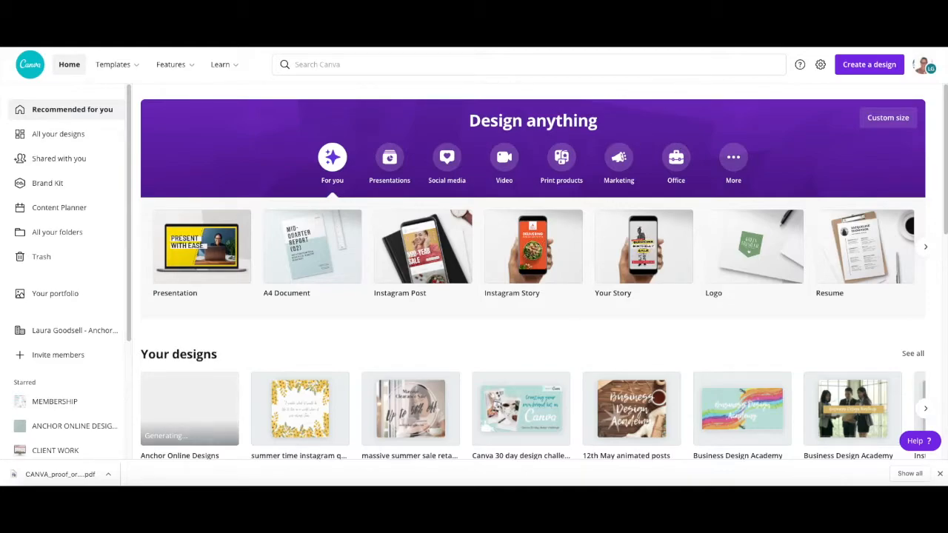
# Search the new design types for "business card" and create a blank Business Card design
pyautogui.click(868, 66)
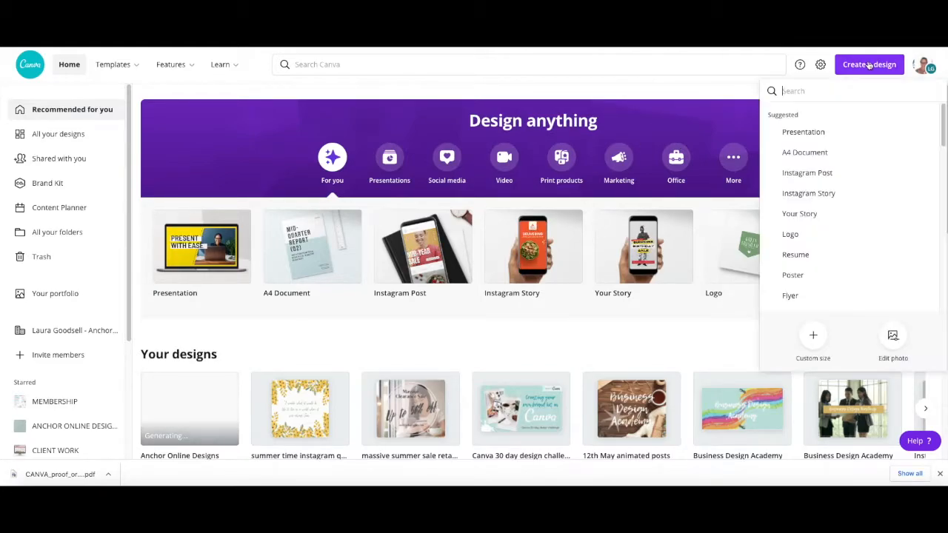
pyautogui.write('b')
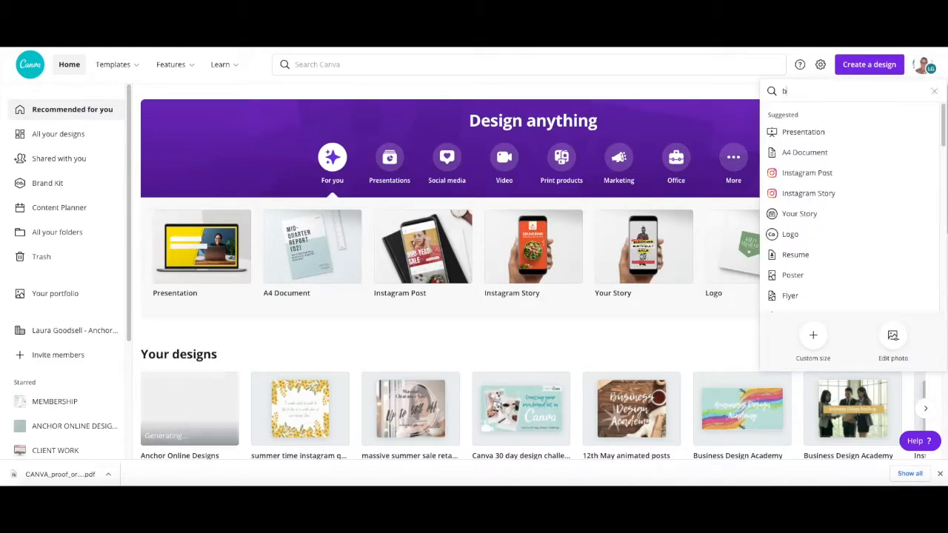
pyautogui.write('usiness card')
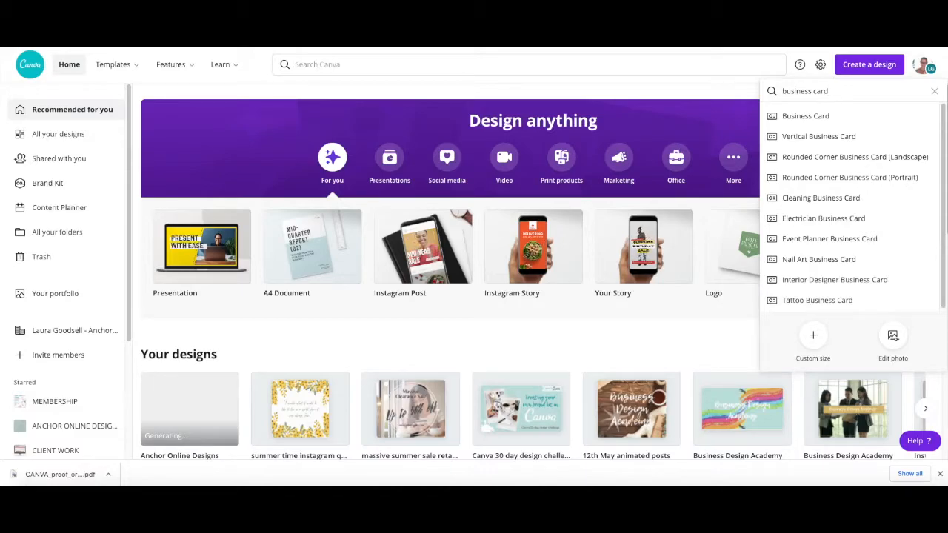
pyautogui.click(819, 119)
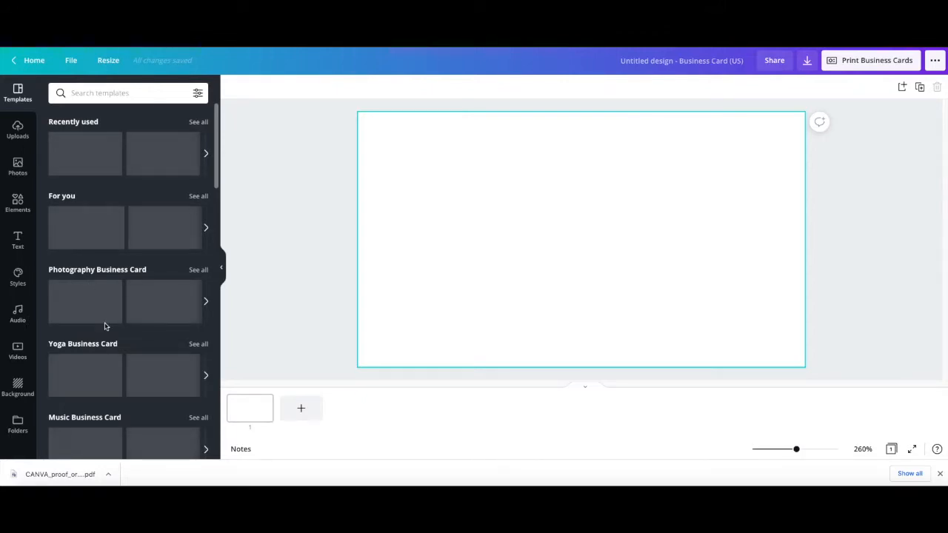
pyautogui.scroll(-10, 105, 326)
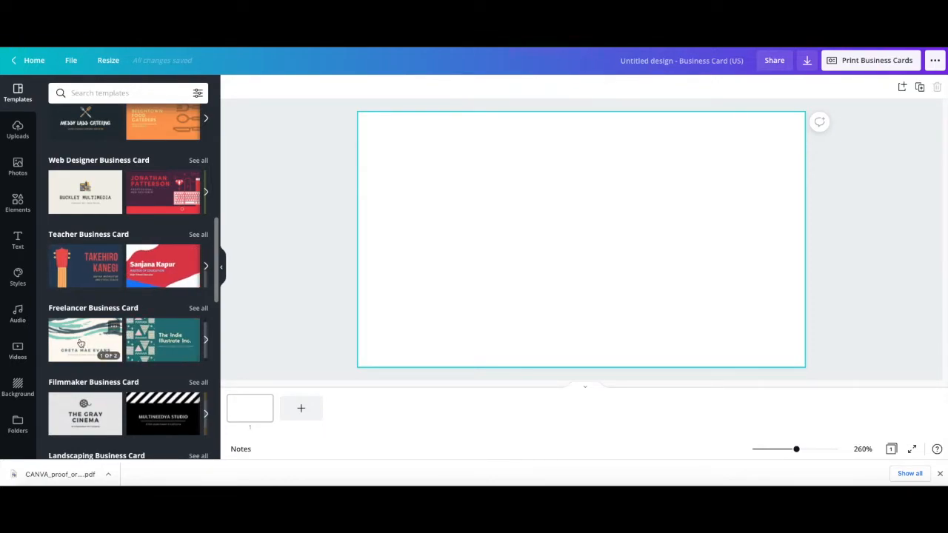
pyautogui.scroll(-5, 81, 342)
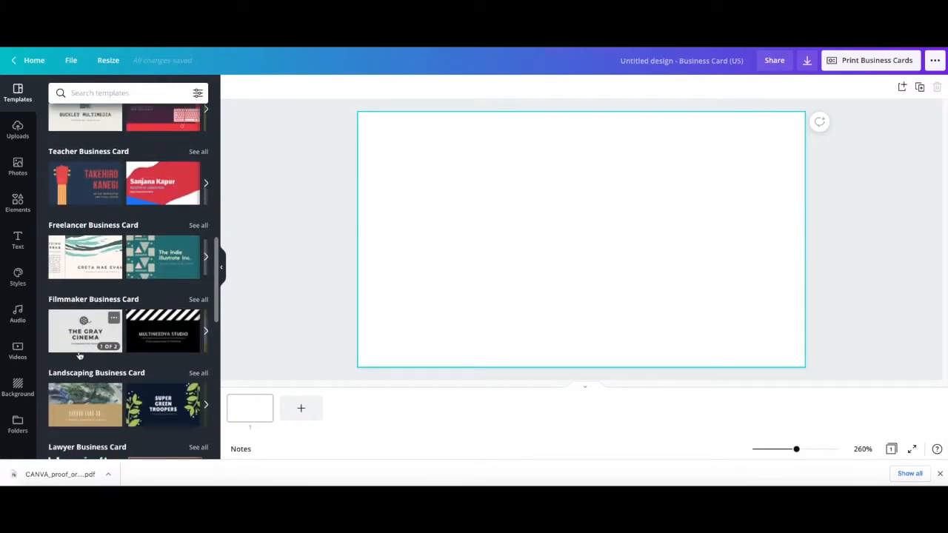
pyautogui.scroll(-5, 81, 354)
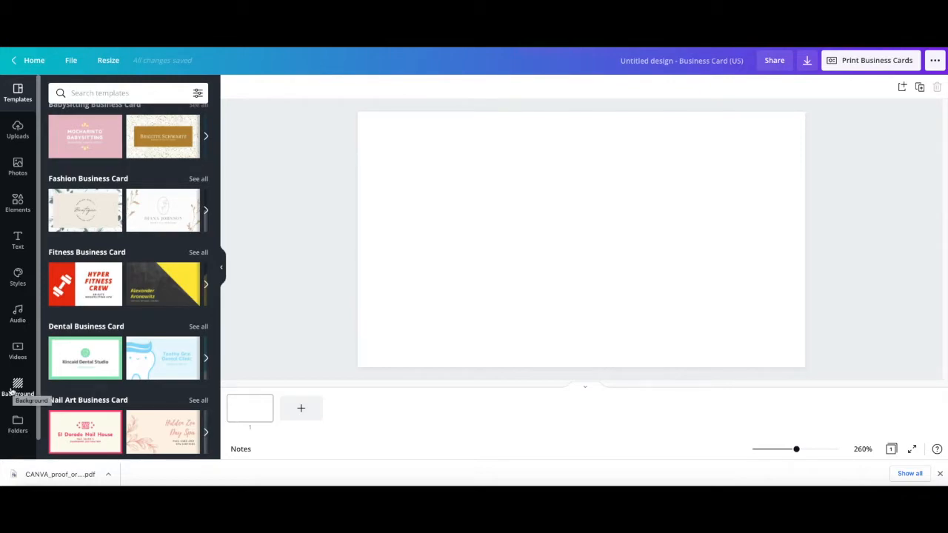
# Insert the first logo from the Logos folder, enlarge it and centre it on the card
pyautogui.click(15, 427)
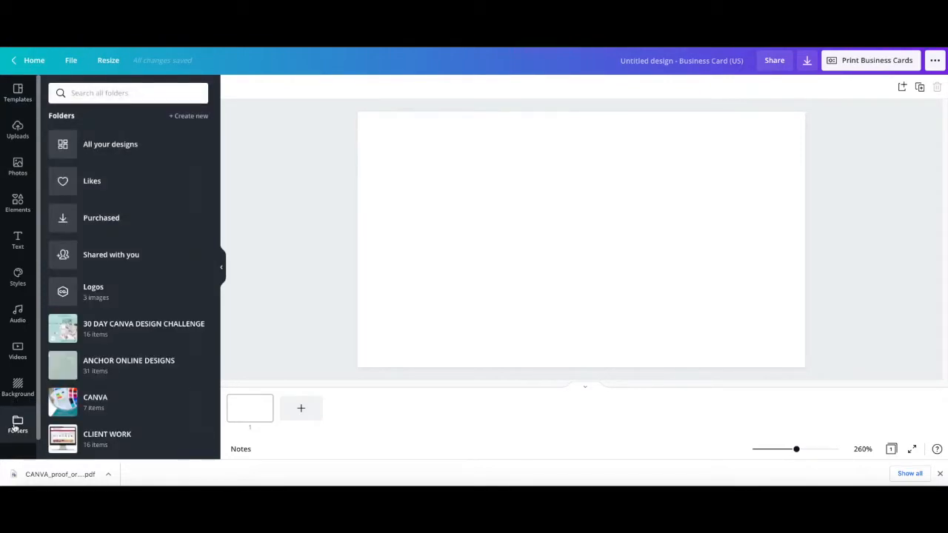
pyautogui.click(113, 296)
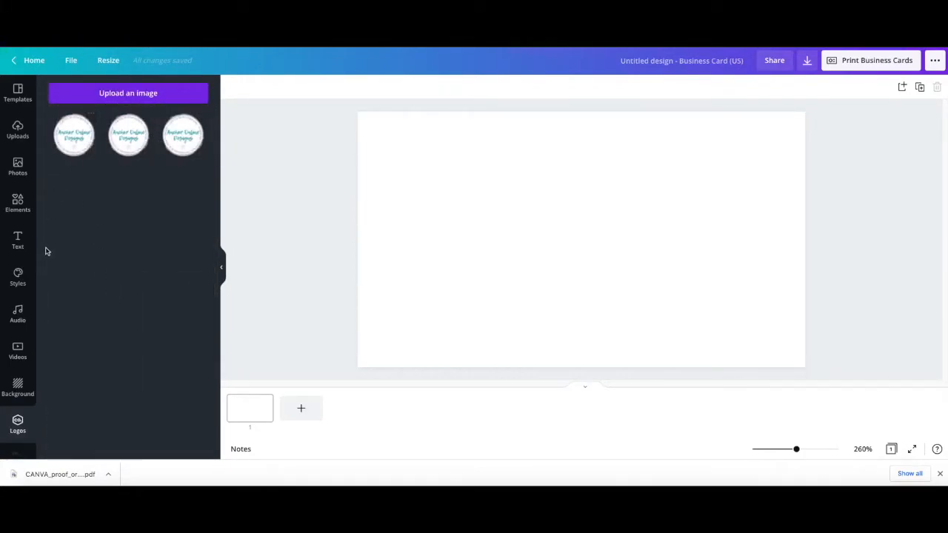
pyautogui.click(74, 134)
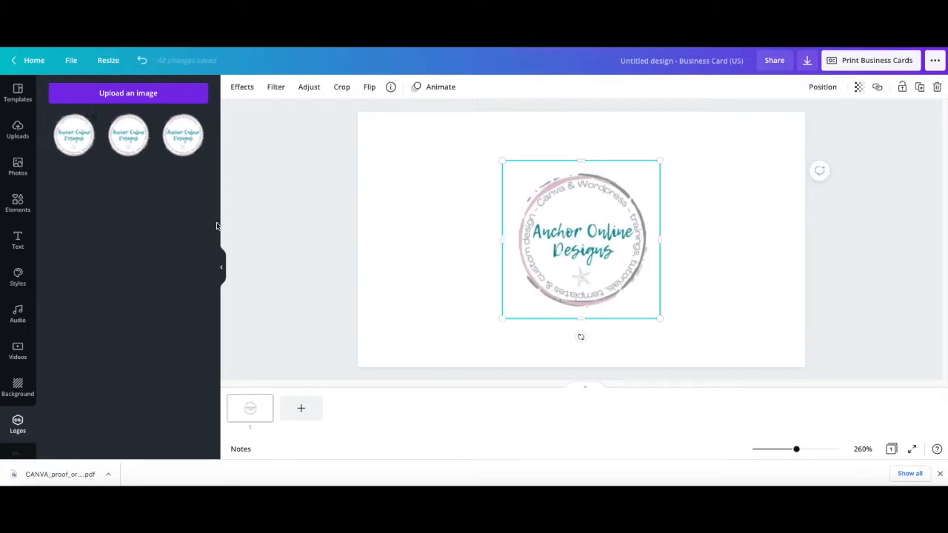
pyautogui.moveTo(502, 159); pyautogui.dragTo(471, 130)
pyautogui.moveTo(656, 321); pyautogui.dragTo(683, 342)
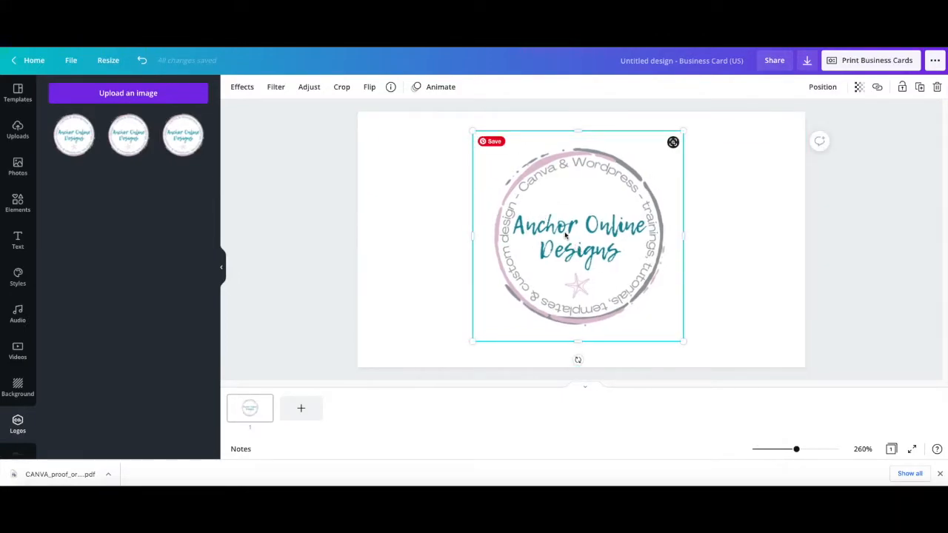
pyautogui.moveTo(577, 234); pyautogui.dragTo(578, 231)
pyautogui.click(429, 225)
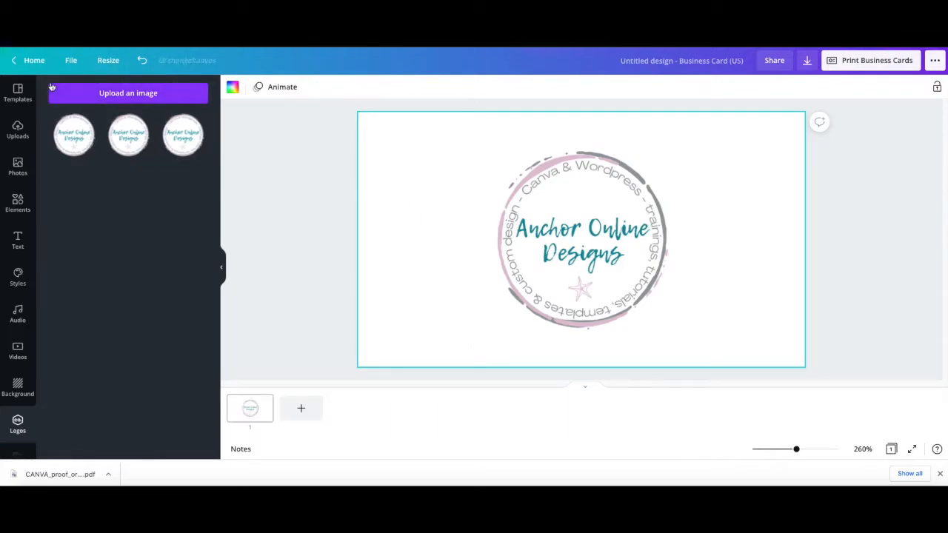
# Search the elements for "square" and add the square outline with rounded corners to the card
pyautogui.click(16, 207)
pyautogui.click(103, 93)
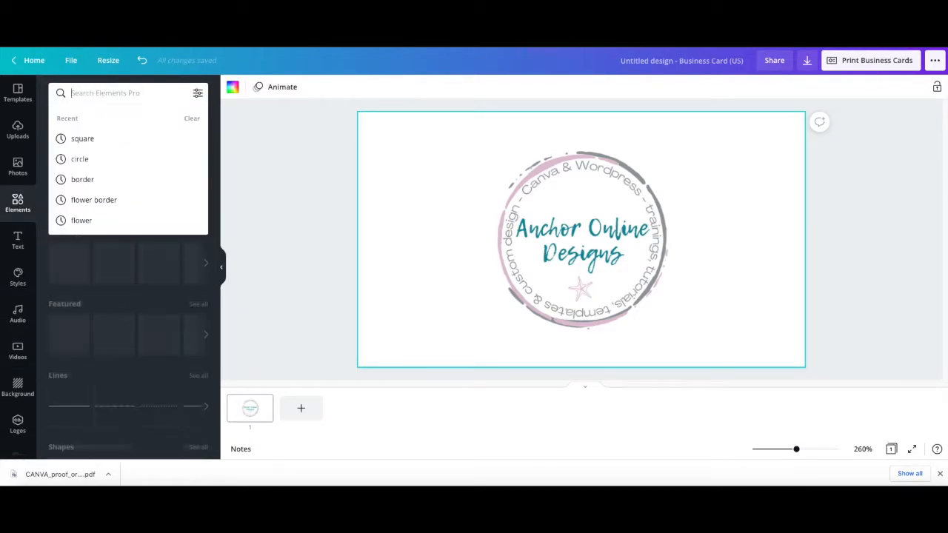
pyautogui.write('square')
pyautogui.press('Return')
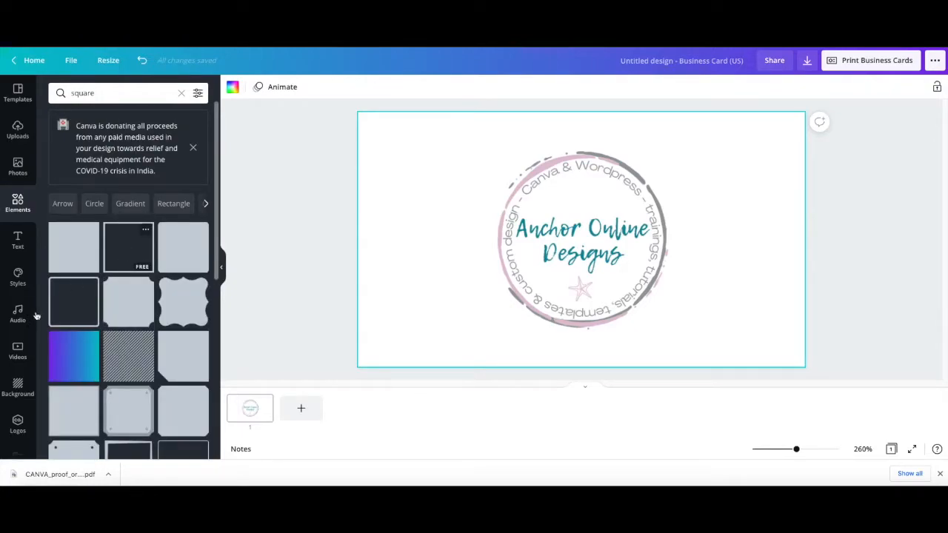
pyautogui.click(83, 299)
# Stretch and position the square outline as a rectangular border just inside the card's edges, surrounding the logo
pyautogui.moveTo(573, 252); pyautogui.dragTo(435, 207)
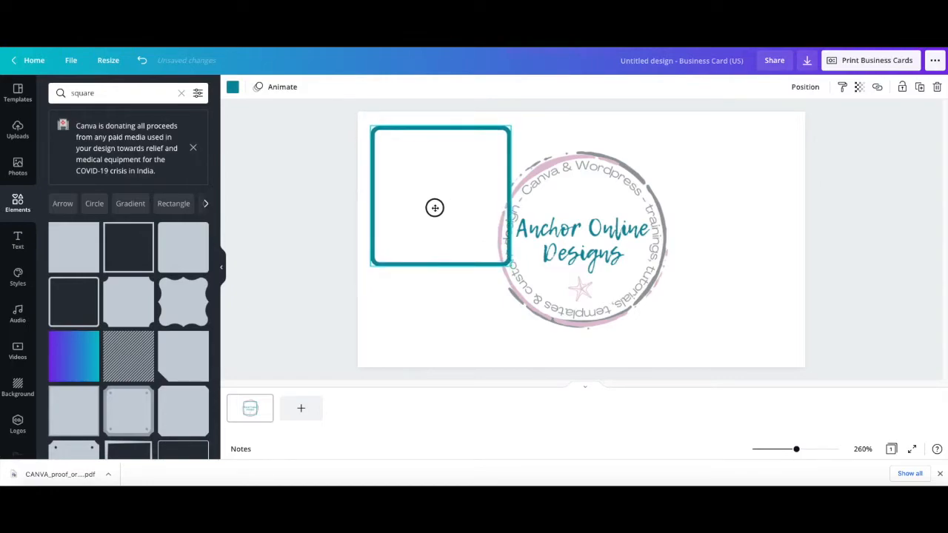
pyautogui.moveTo(510, 264); pyautogui.dragTo(787, 155)
pyautogui.moveTo(579, 185); pyautogui.dragTo(582, 355)
pyautogui.moveTo(469, 243); pyautogui.dragTo(472, 242)
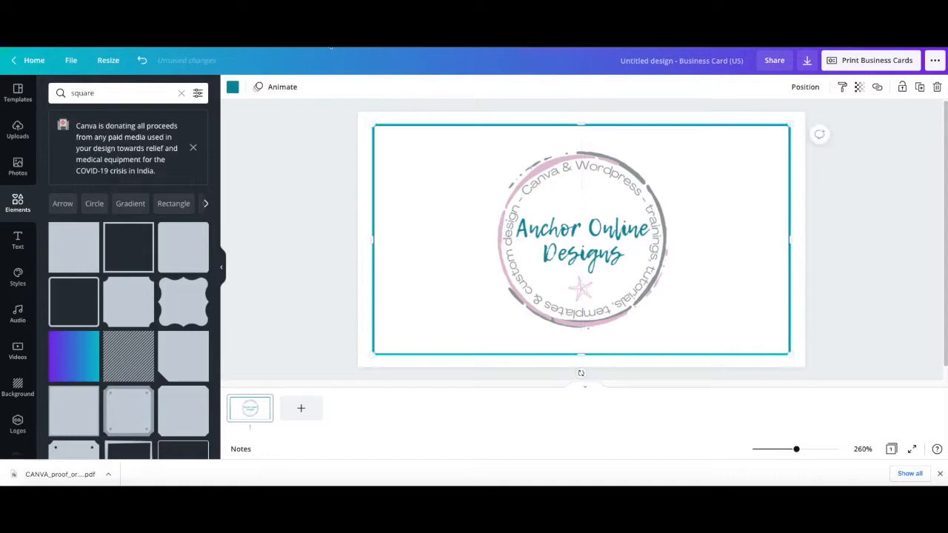
# Recolour the border with the pale pink from the Anchor Online Brand colours
pyautogui.click(233, 88)
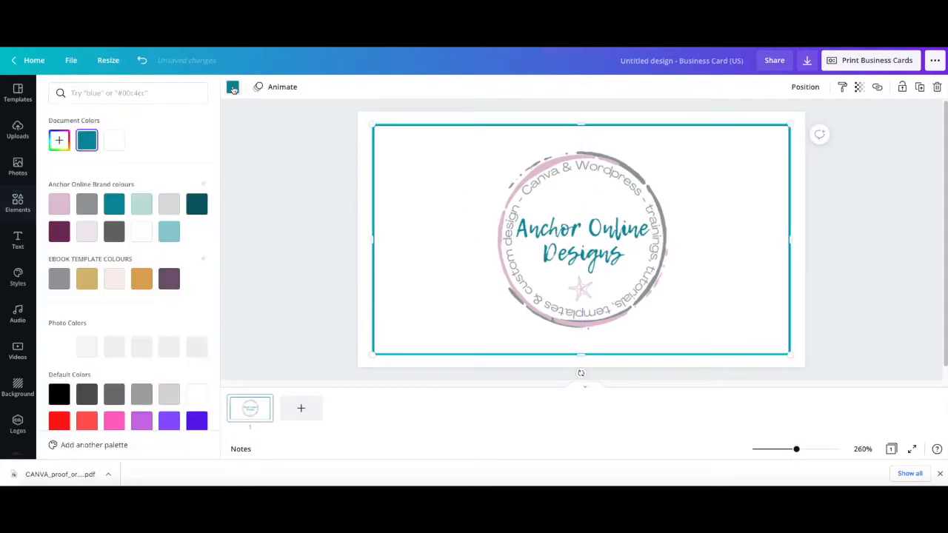
pyautogui.click(86, 234)
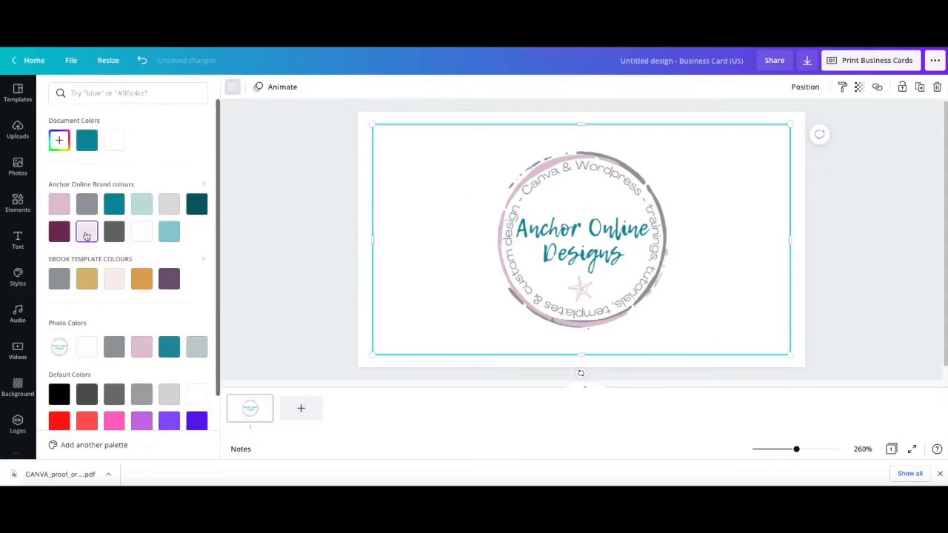
pyautogui.click(286, 262)
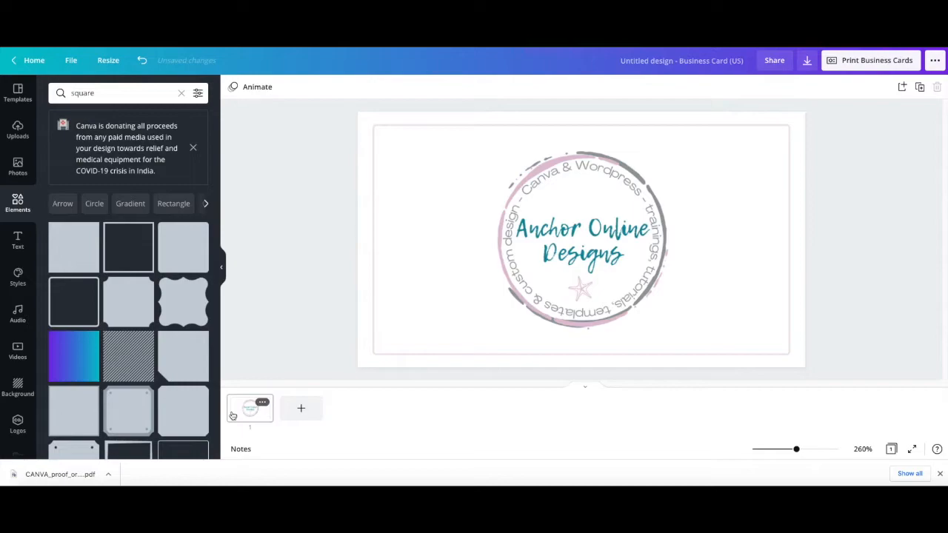
# Add a second page and fill its background with the pale pink document colour
pyautogui.click(300, 408)
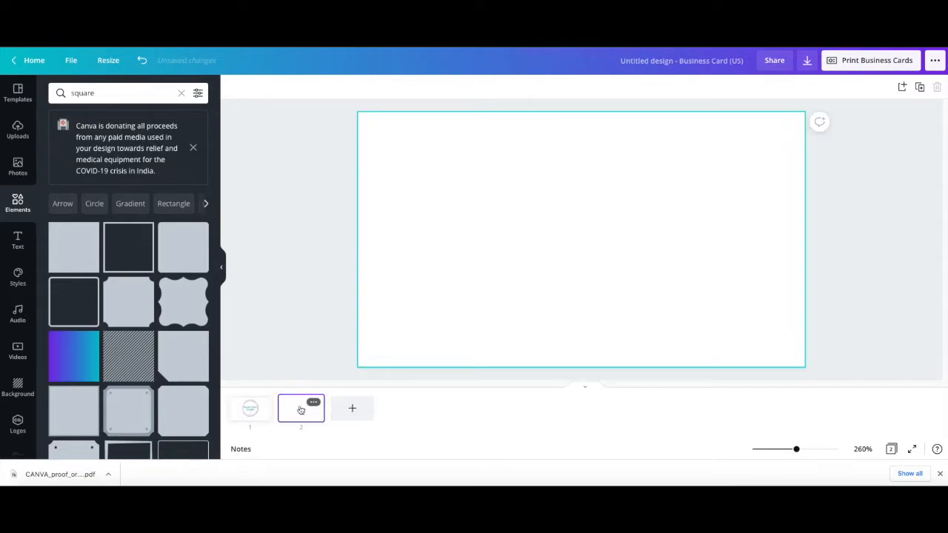
pyautogui.click(453, 231)
pyautogui.click(230, 91)
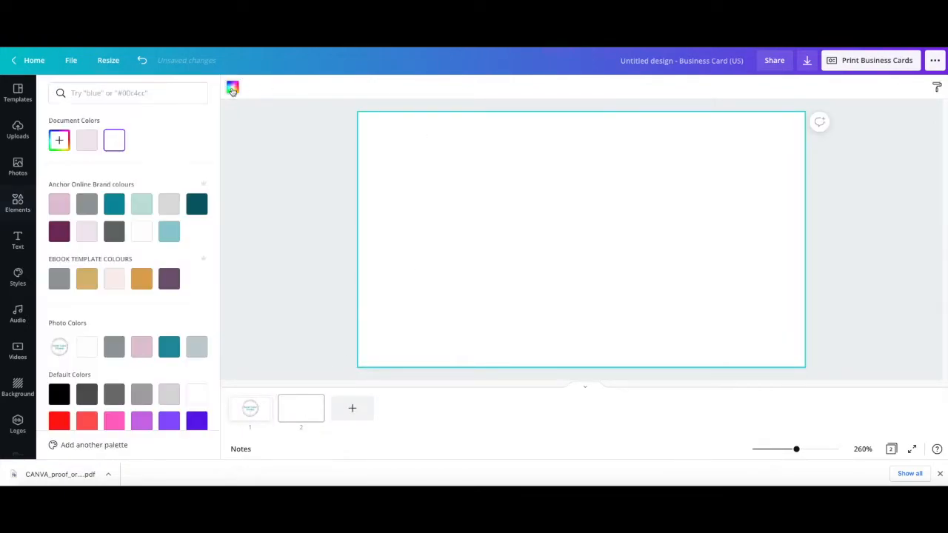
pyautogui.click(87, 140)
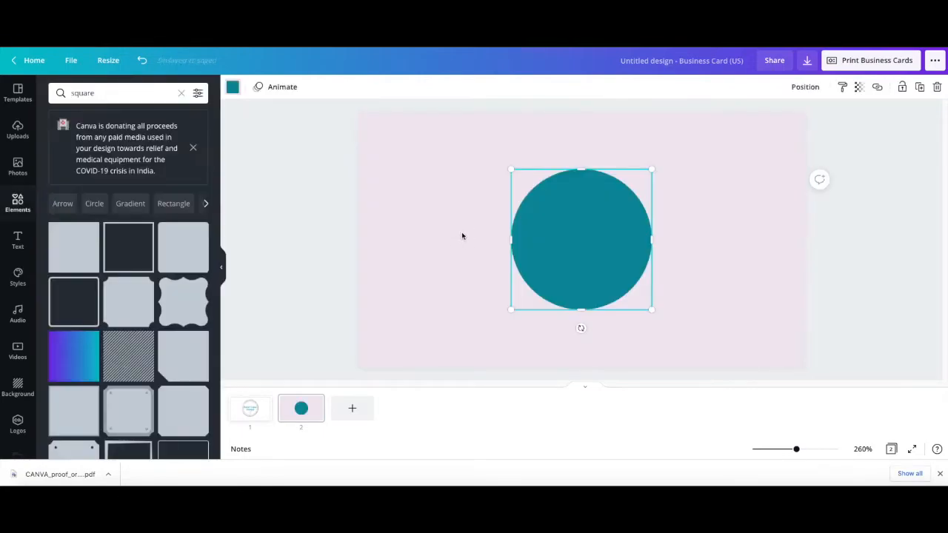
# Enlarge the teal circle to about 2.2 by 2.2 and place it overlapping the card's upper-right corner
pyautogui.moveTo(576, 237); pyautogui.dragTo(749, 155)
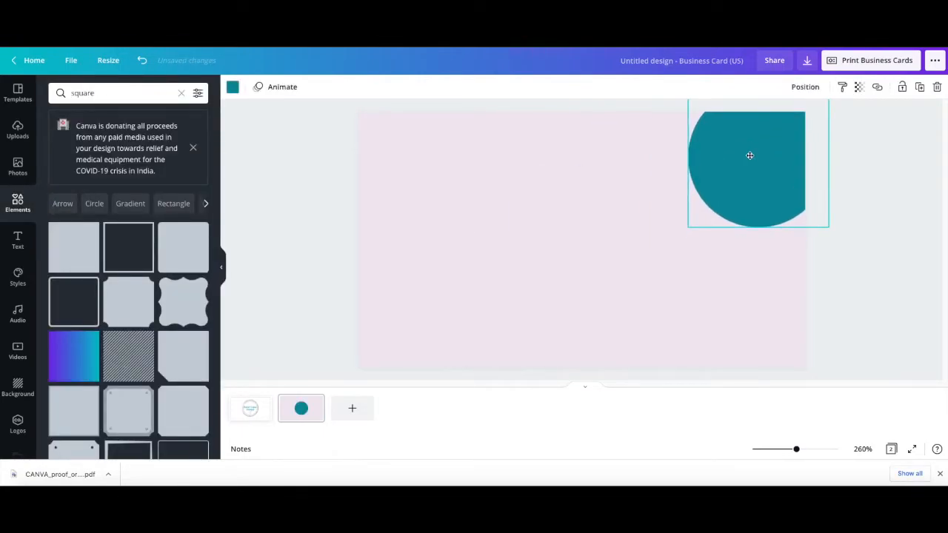
pyautogui.moveTo(677, 233); pyautogui.dragTo(508, 333)
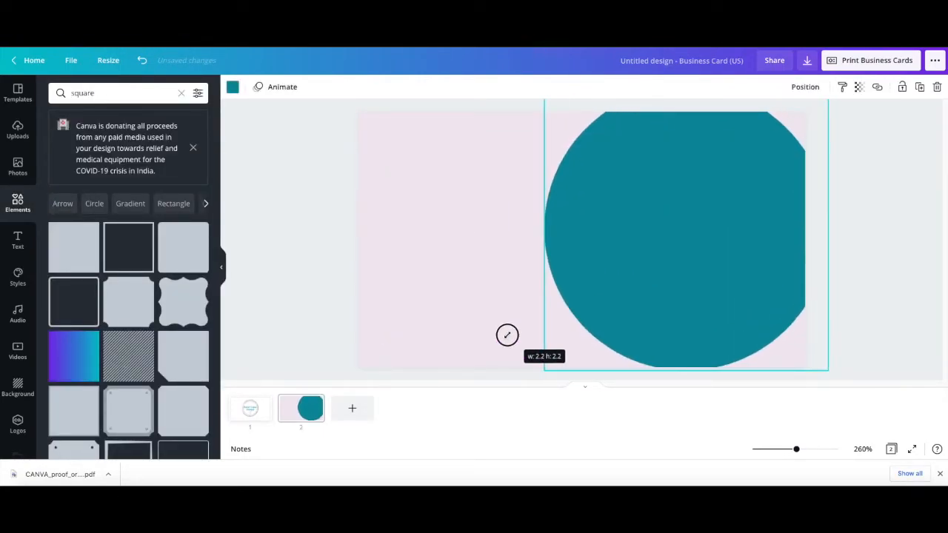
pyautogui.moveTo(637, 275); pyautogui.dragTo(652, 248)
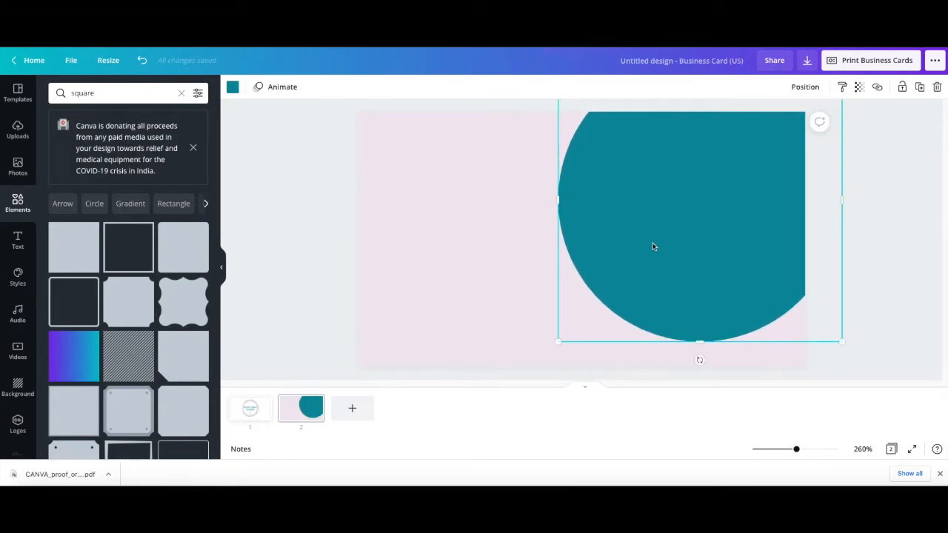
# Recolour the large circle on the second page white and deselect it
pyautogui.click(232, 87)
pyautogui.click(141, 140)
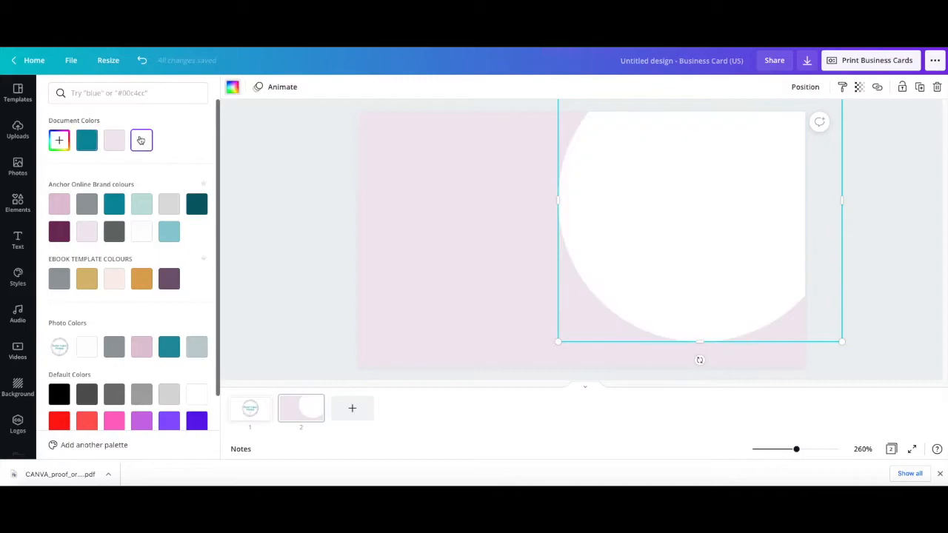
pyautogui.click(276, 247)
pyautogui.click(277, 248)
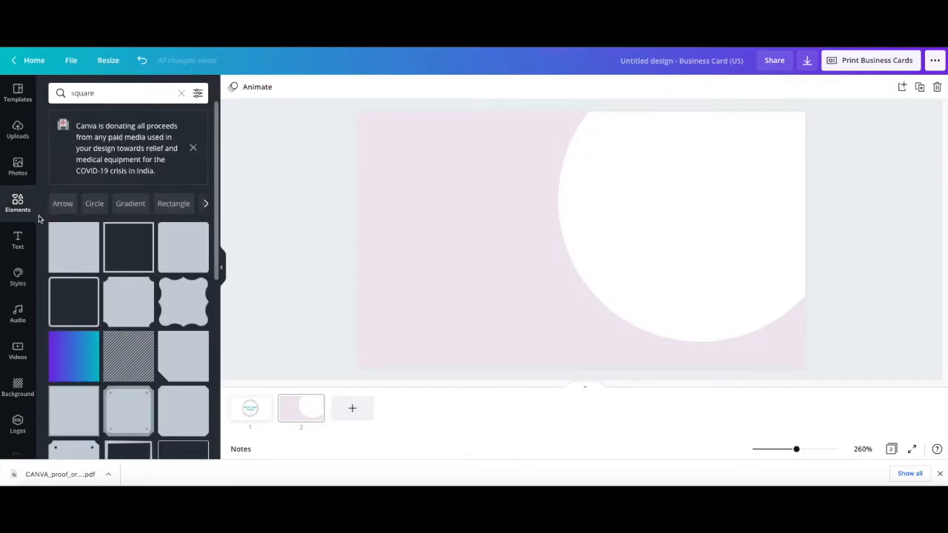
# Search the elements for "circle" and add a thin brush-stroke circle outline to the second page
pyautogui.click(180, 92)
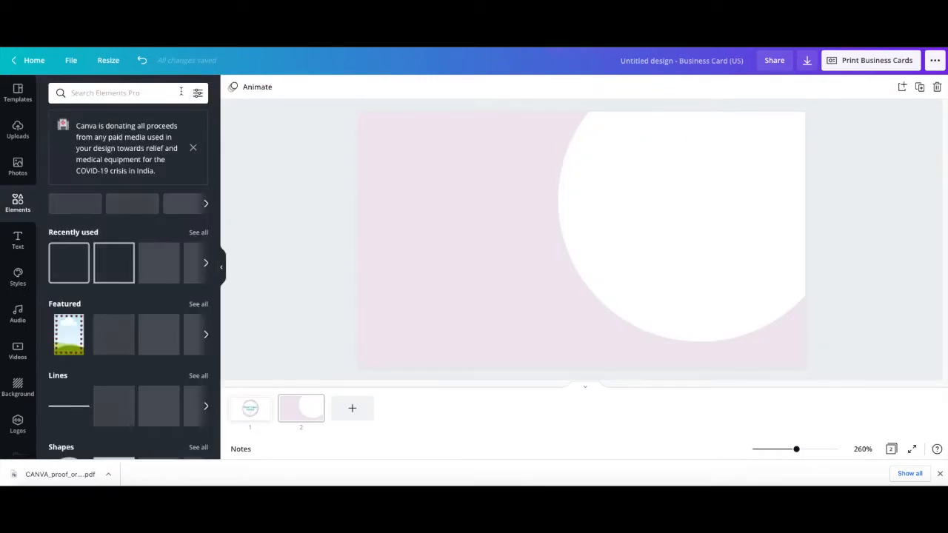
pyautogui.write('circle')
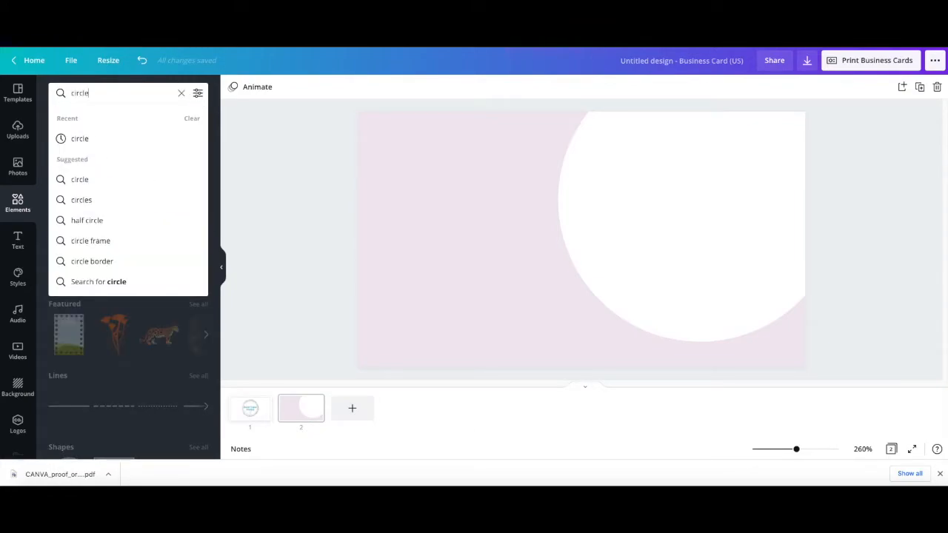
pyautogui.press('Return')
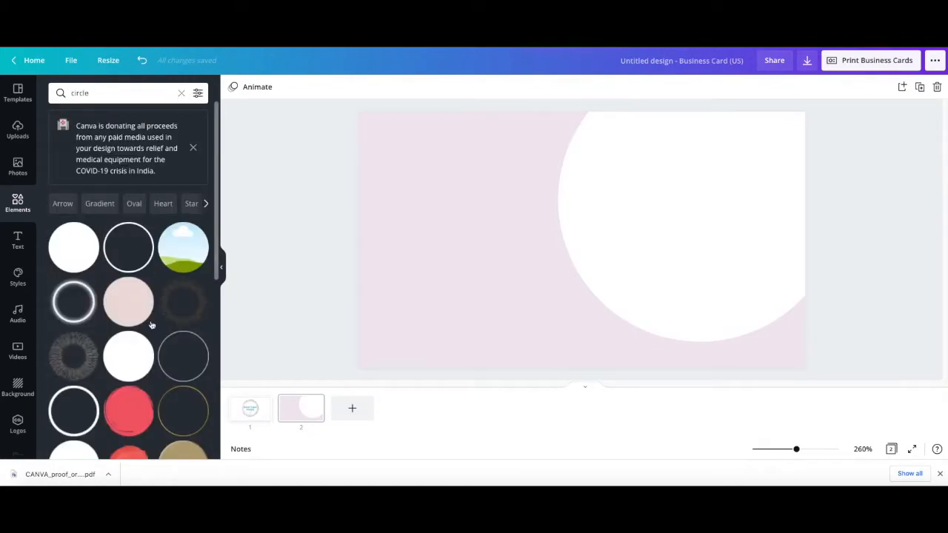
pyautogui.scroll(-5, 136, 381)
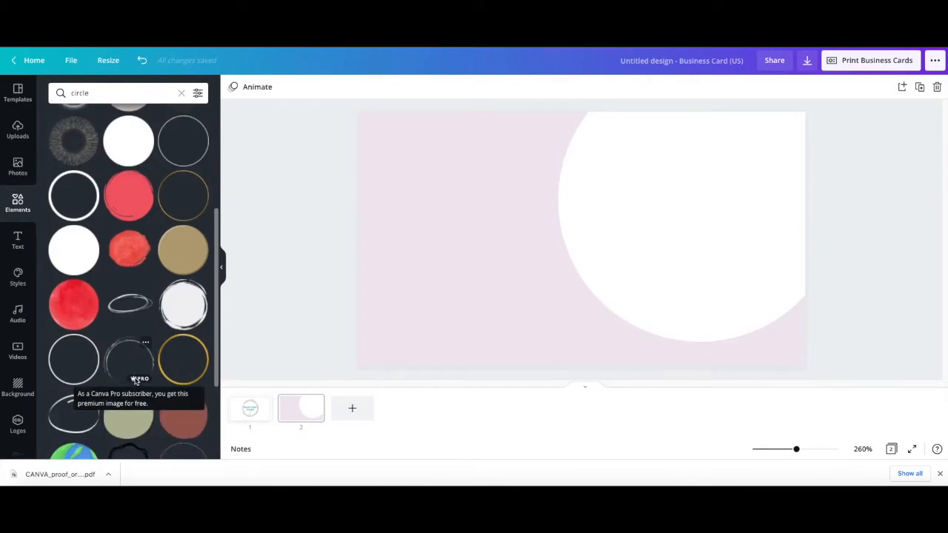
pyautogui.scroll(-2, 135, 381)
pyautogui.click(74, 338)
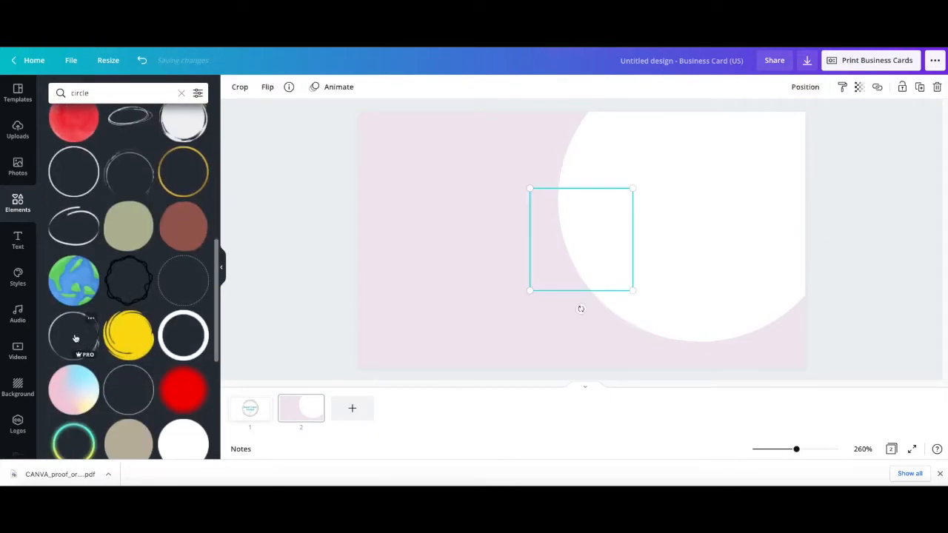
# Rotate and enlarge the brush-stroke circle, placing it over the white circle so it runs off the card's upper-right corner
pyautogui.moveTo(604, 285)
pyautogui.mouseDown()
pyautogui.moveTo(726, 249)
pyautogui.moveTo(645, 252)
pyautogui.moveTo(624, 217)
pyautogui.moveTo(629, 165)
pyautogui.moveTo(644, 169)
pyautogui.mouseUp()
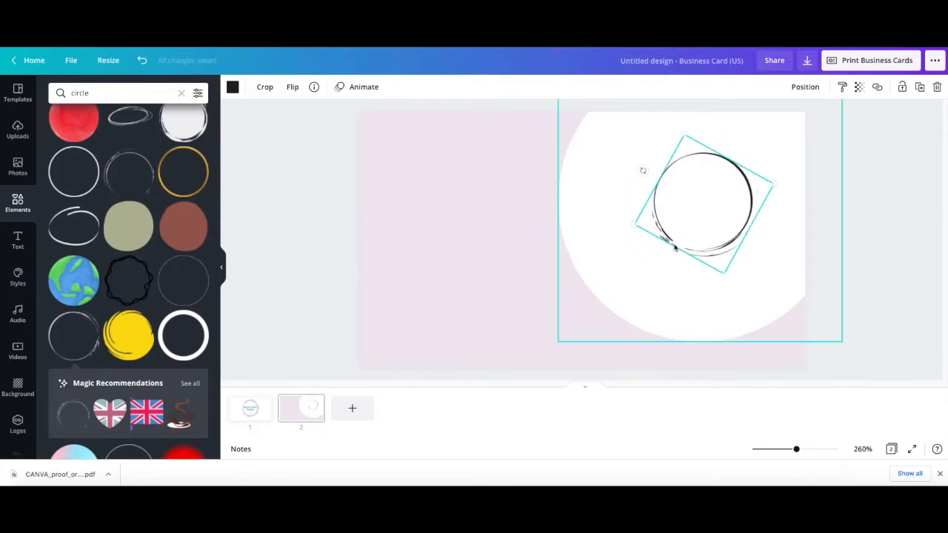
pyautogui.moveTo(724, 274); pyautogui.dragTo(741, 319)
pyautogui.moveTo(684, 268); pyautogui.dragTo(745, 201)
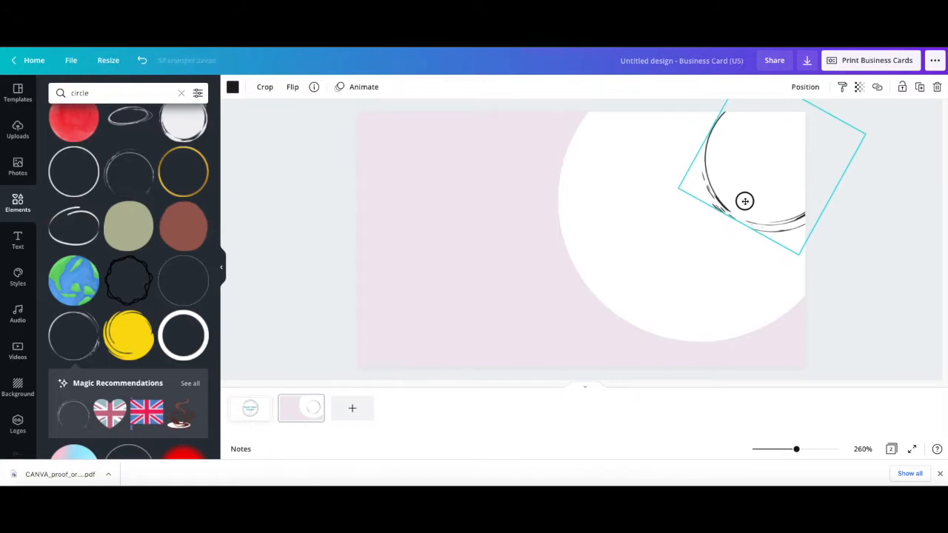
pyautogui.moveTo(797, 255); pyautogui.dragTo(800, 264)
pyautogui.moveTo(761, 215); pyautogui.dragTo(751, 211)
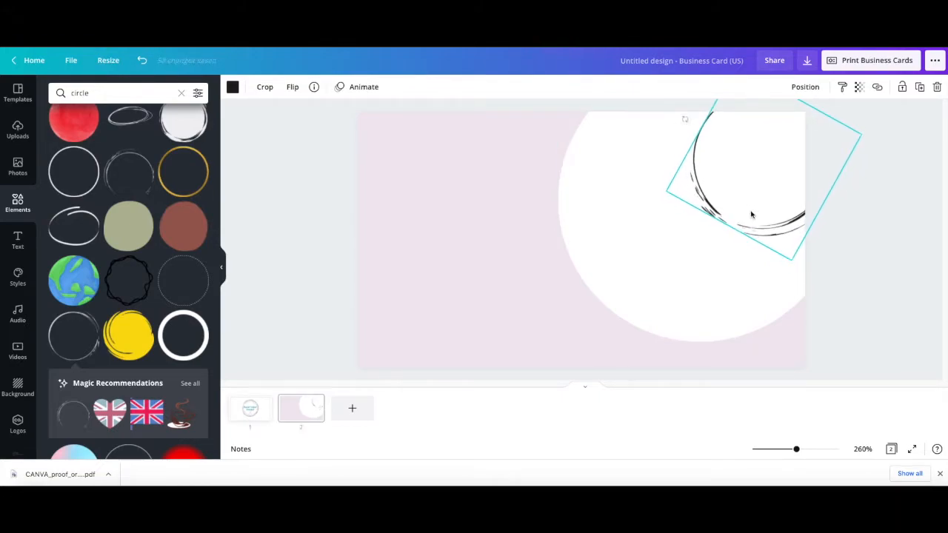
# Duplicate the brush-stroke circle twice, offsetting each copy towards the card's centre so the three outlines overlap
pyautogui.click(919, 88)
pyautogui.moveTo(736, 190)
pyautogui.mouseDown()
pyautogui.moveTo(702, 192)
pyautogui.moveTo(684, 166)
pyautogui.moveTo(641, 170)
pyautogui.moveTo(674, 187)
pyautogui.mouseUp()
pyautogui.click(919, 88)
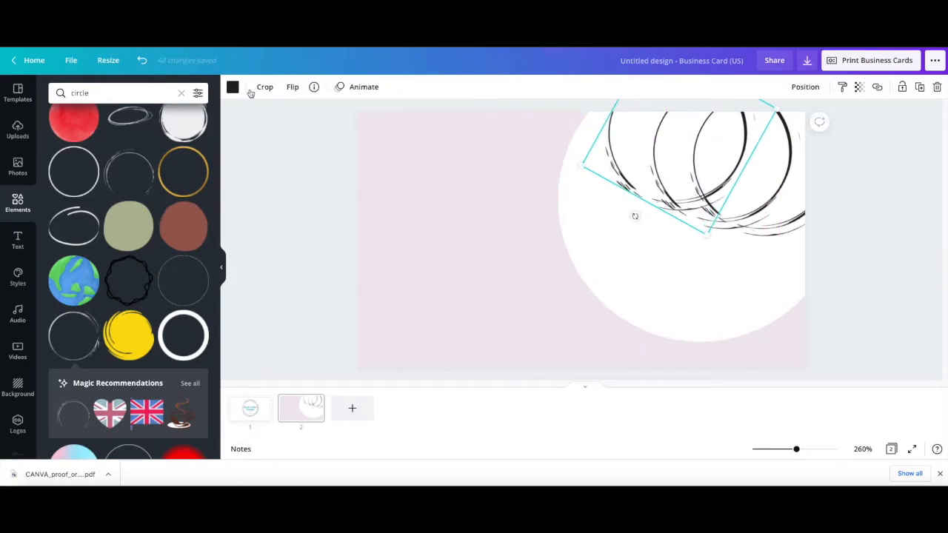
# Recolour the three brush-stroke circles from innermost to outermost as pale pink, teal and dark plum, and nudge the teal one level with the plum one
pyautogui.click(234, 87)
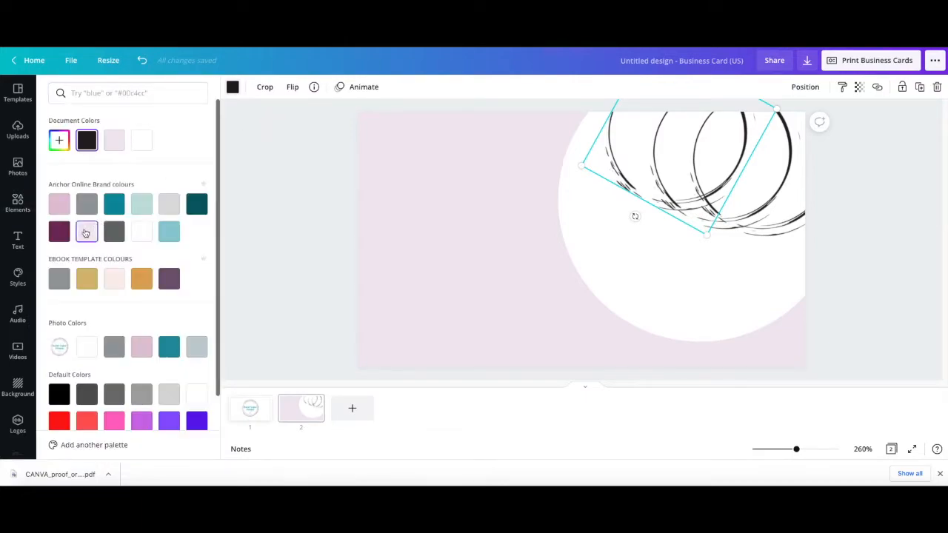
pyautogui.click(112, 140)
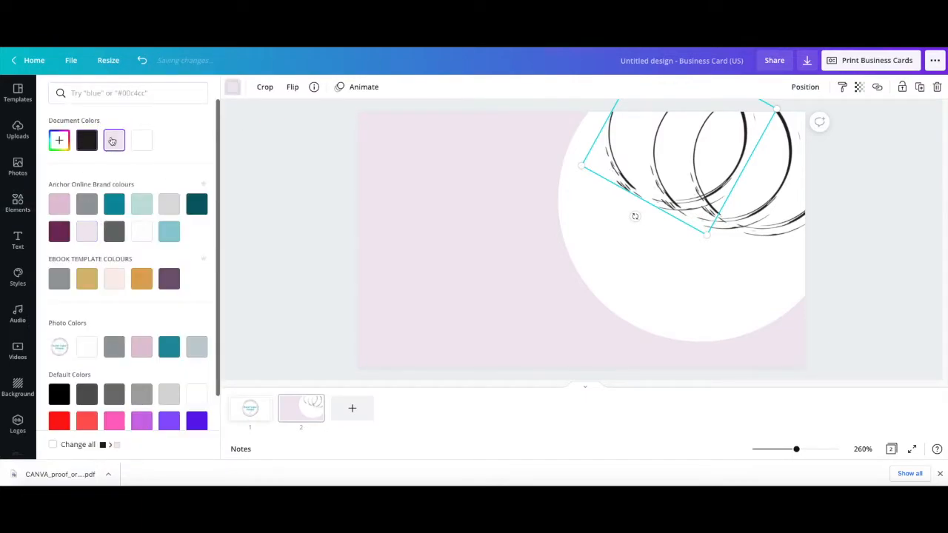
pyautogui.click(745, 221)
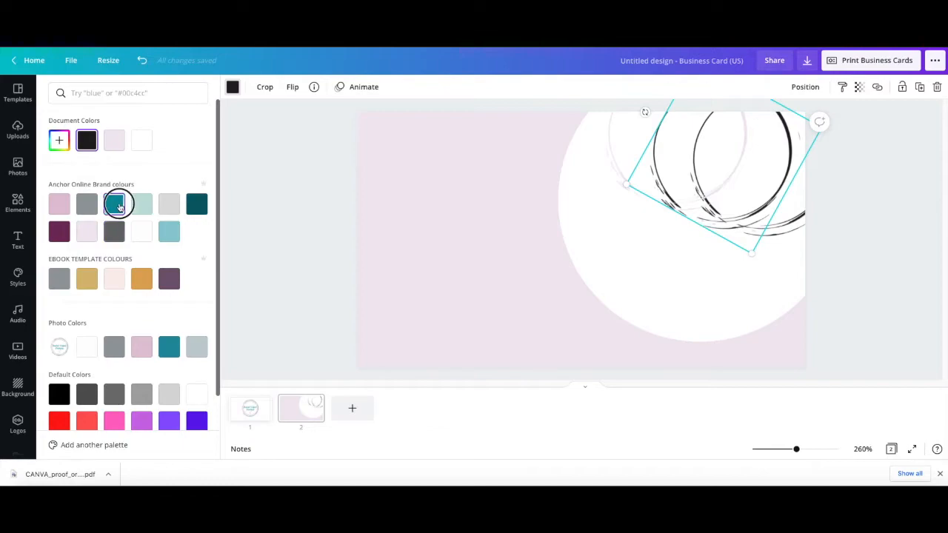
pyautogui.click(114, 204)
pyautogui.click(776, 240)
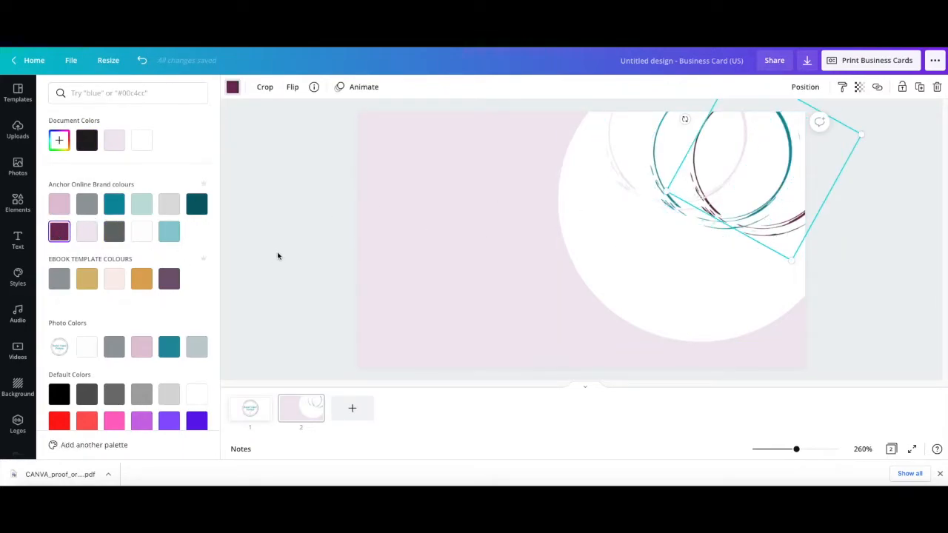
pyautogui.click(736, 221)
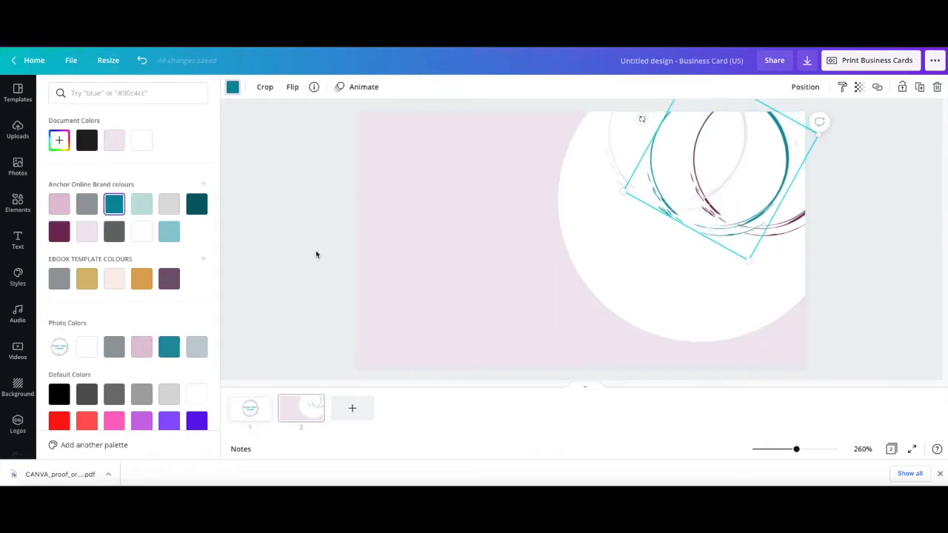
pyautogui.click(298, 258)
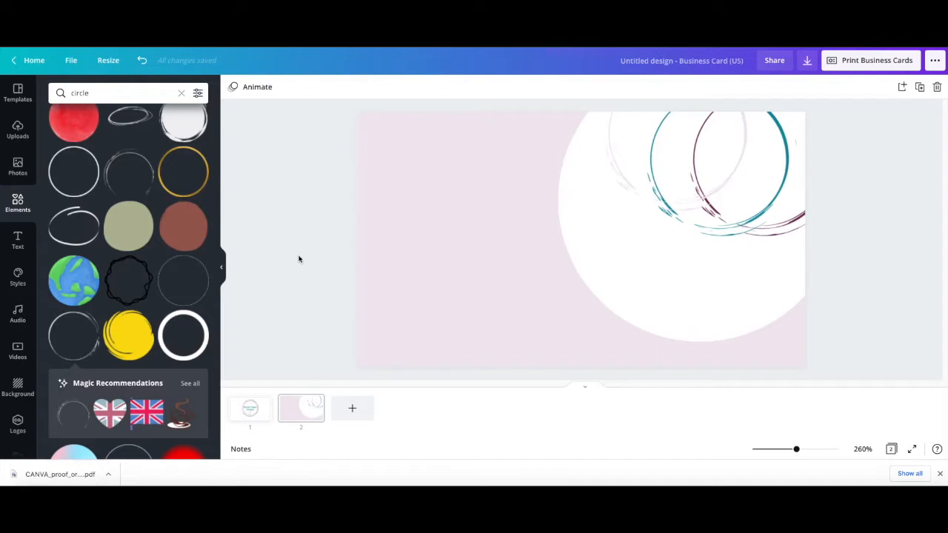
# Add a text box to the second page reading "Digital design and Canva Creator"
pyautogui.click(428, 190)
pyautogui.press('t')
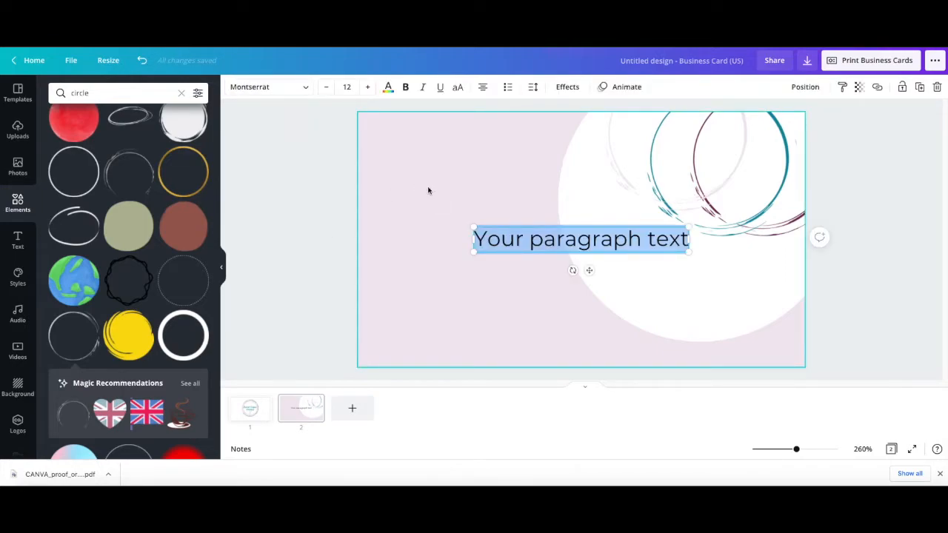
pyautogui.write('Digital design and Canva Creator')
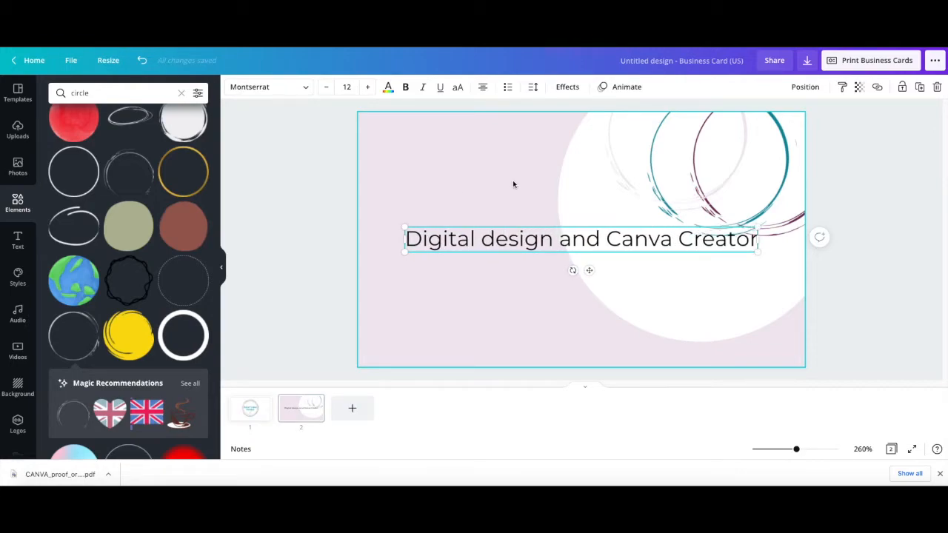
# Left-align the "Digital design and Canva Creator" text, fit it on two lines at about size 10.3 and place it in the card's upper-left corner
pyautogui.moveTo(741, 239); pyautogui.dragTo(599, 241)
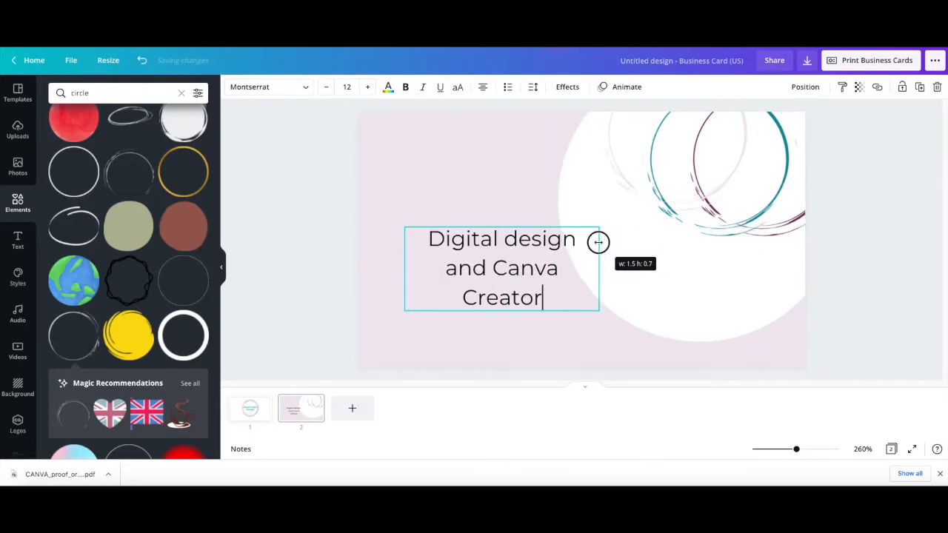
pyautogui.click(482, 87)
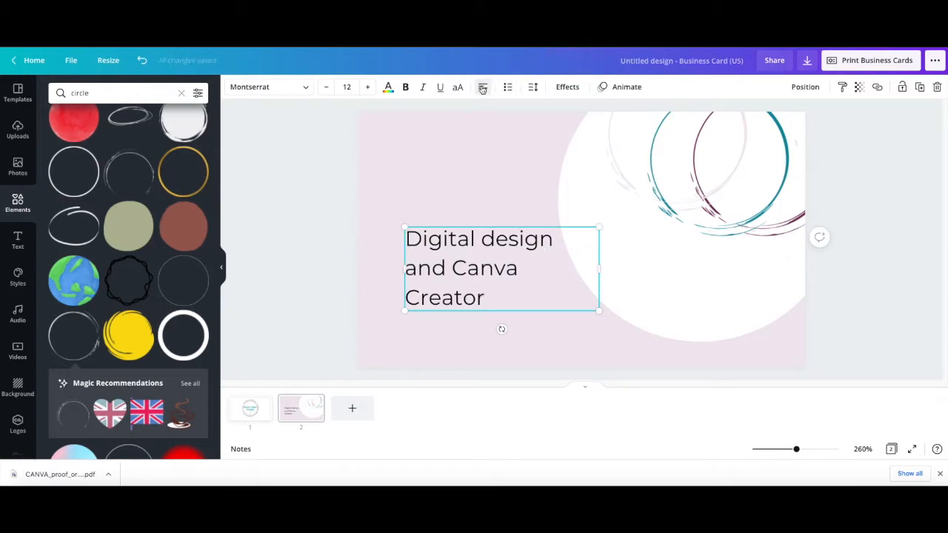
pyautogui.moveTo(601, 271)
pyautogui.mouseDown()
pyautogui.moveTo(630, 270)
pyautogui.moveTo(613, 271)
pyautogui.mouseUp()
pyautogui.click(481, 314)
pyautogui.moveTo(472, 265); pyautogui.dragTo(435, 174)
pyautogui.moveTo(560, 194); pyautogui.dragTo(551, 188)
pyautogui.moveTo(450, 169); pyautogui.dragTo(447, 166)
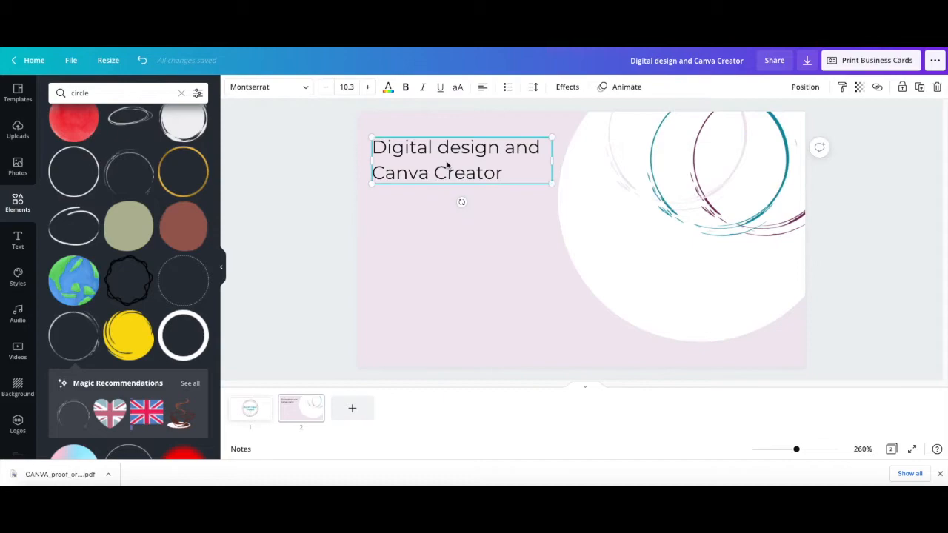
pyautogui.click(317, 174)
# Add a second text box reading "Anchor Online Designs"
pyautogui.click(383, 252)
pyautogui.write('text')
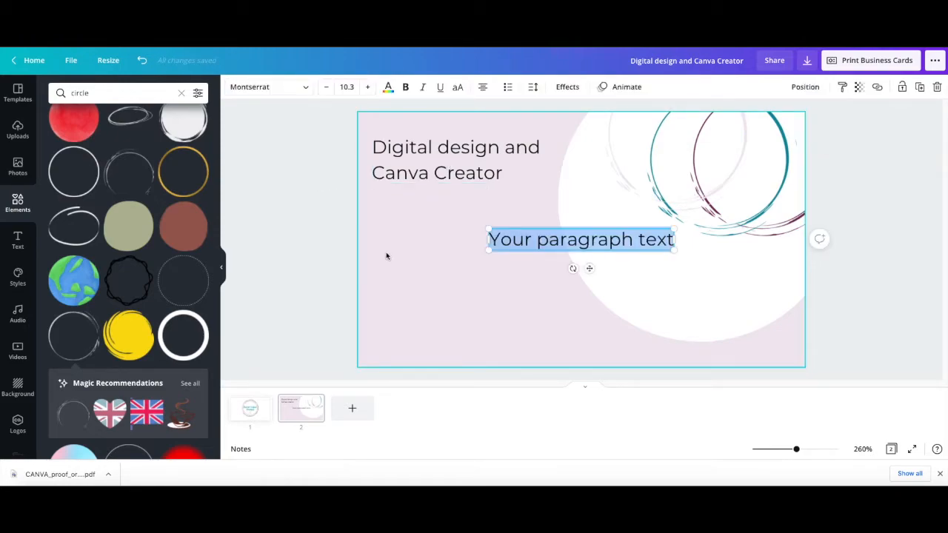
pyautogui.write('Anchor ')
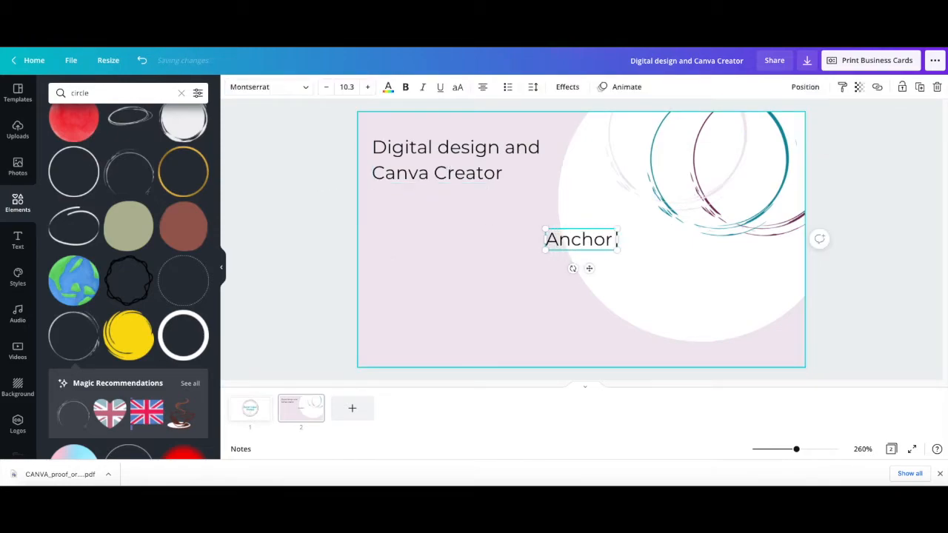
pyautogui.write('Online D')
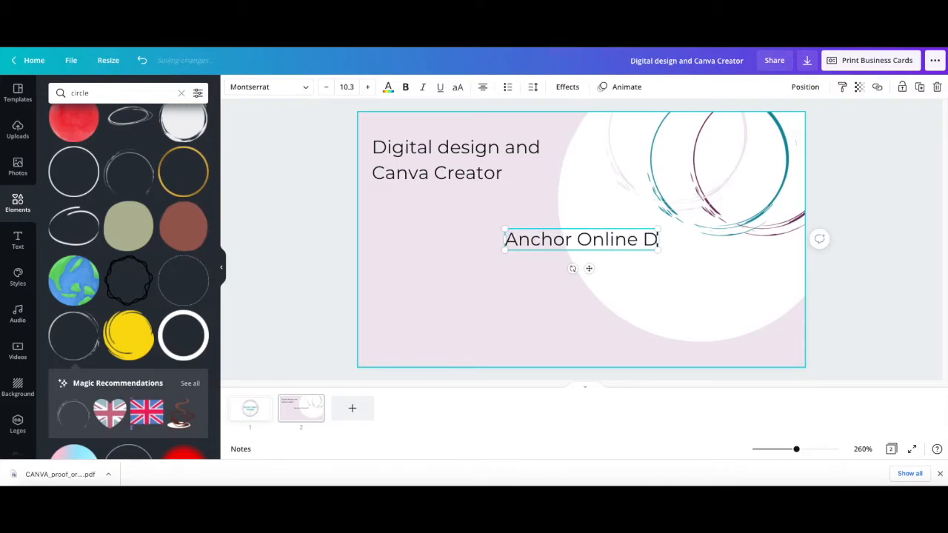
pyautogui.write('esigns')
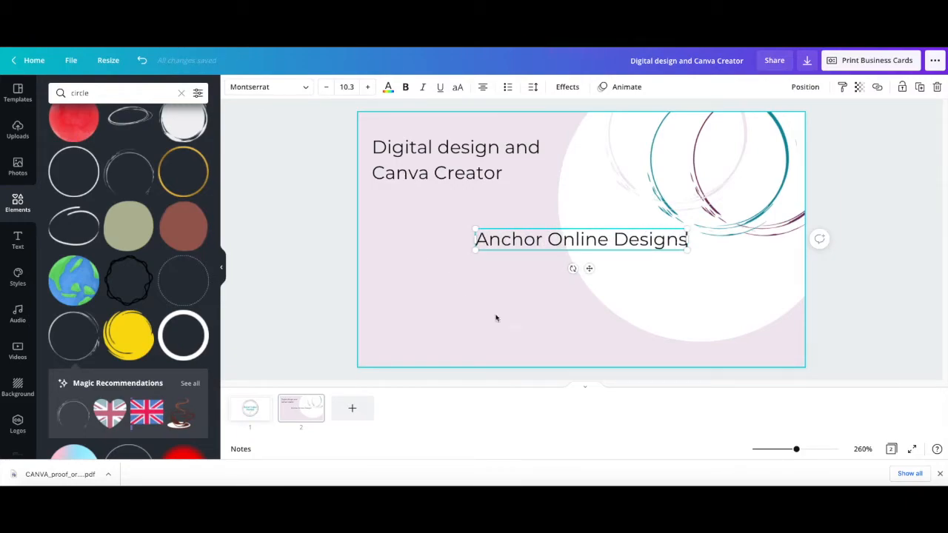
# Set "Anchor Online Designs" in Lemon Tuesday at about size 18.9, lined up below the tagline's left edge
pyautogui.click(543, 259)
pyautogui.moveTo(552, 237); pyautogui.dragTo(454, 242)
pyautogui.moveTo(582, 252); pyautogui.dragTo(701, 264)
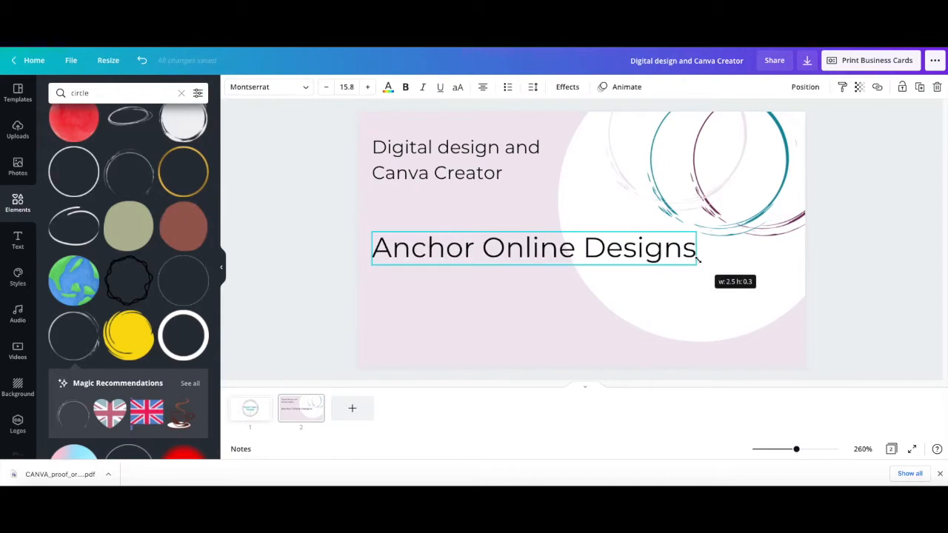
pyautogui.click(277, 89)
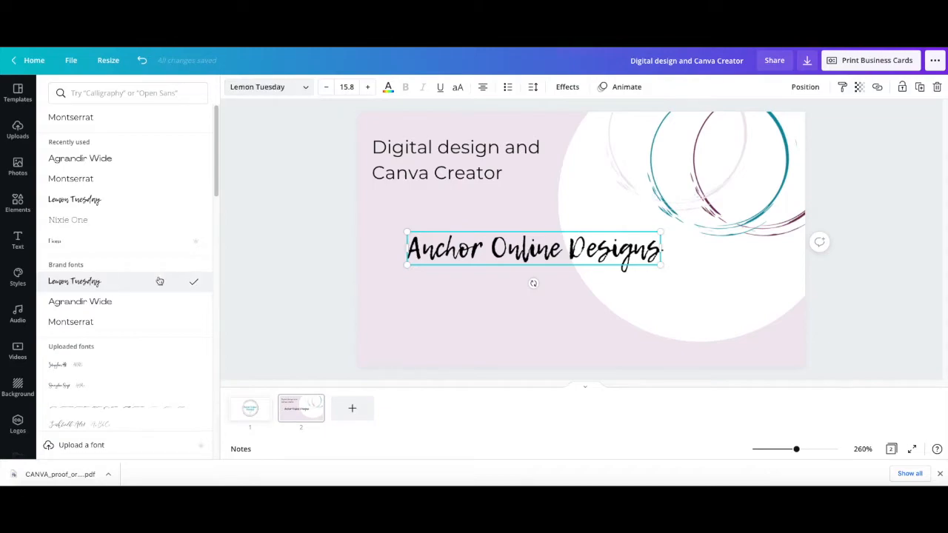
pyautogui.moveTo(509, 247); pyautogui.dragTo(486, 246)
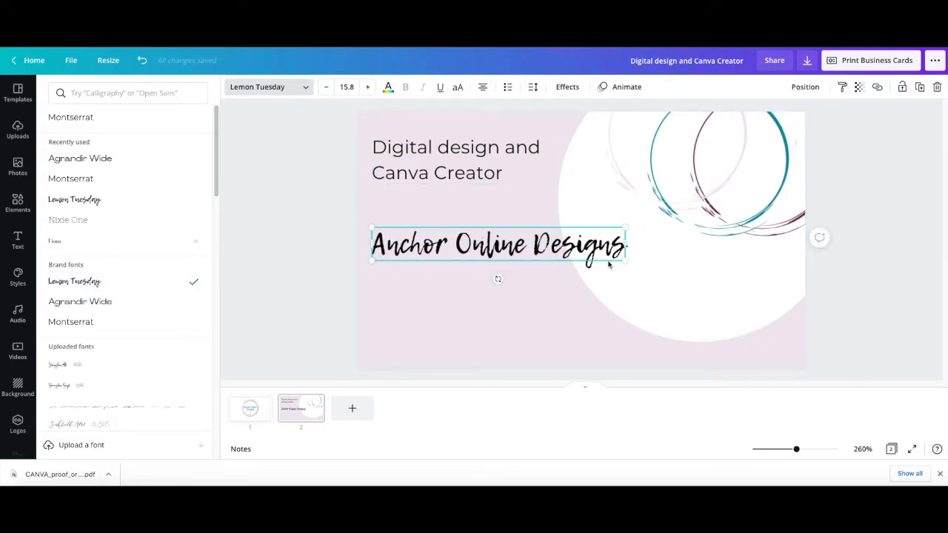
pyautogui.moveTo(623, 262); pyautogui.dragTo(673, 264)
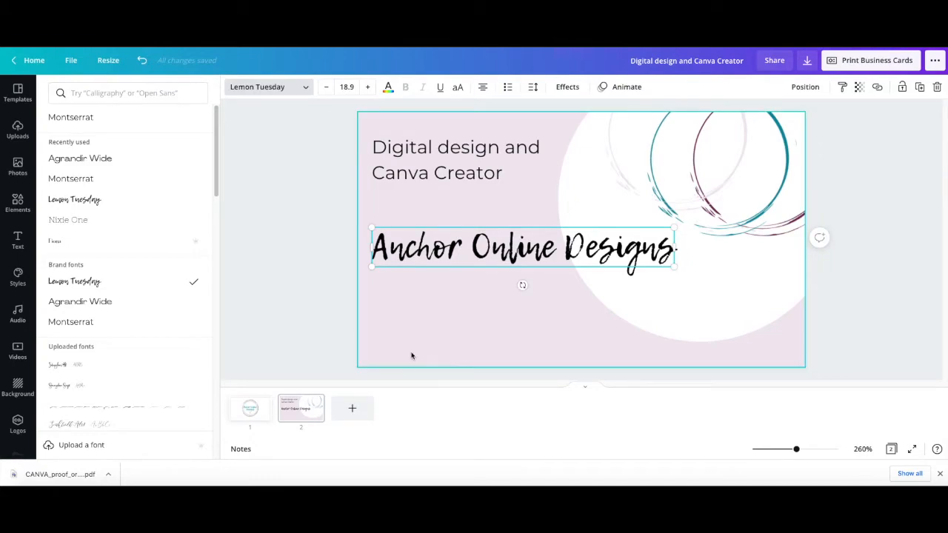
pyautogui.click(303, 273)
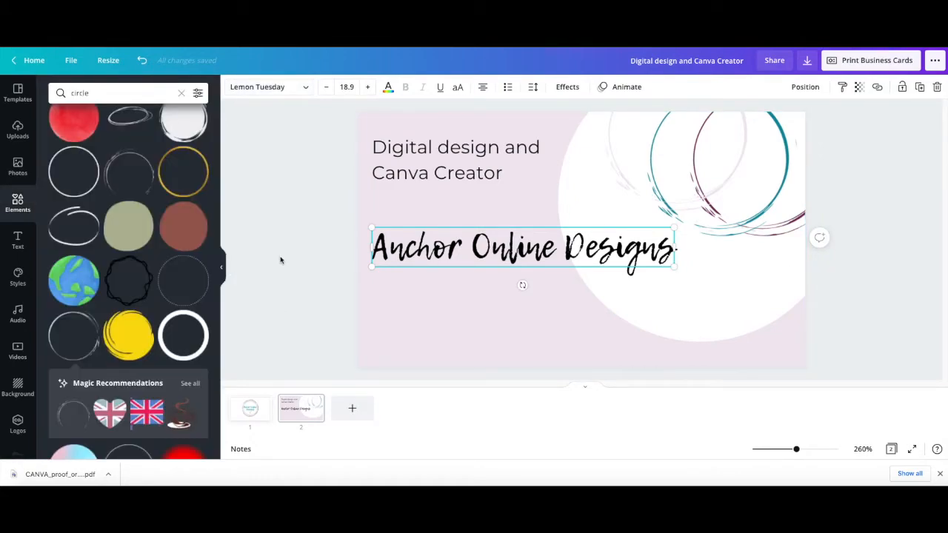
pyautogui.click(319, 240)
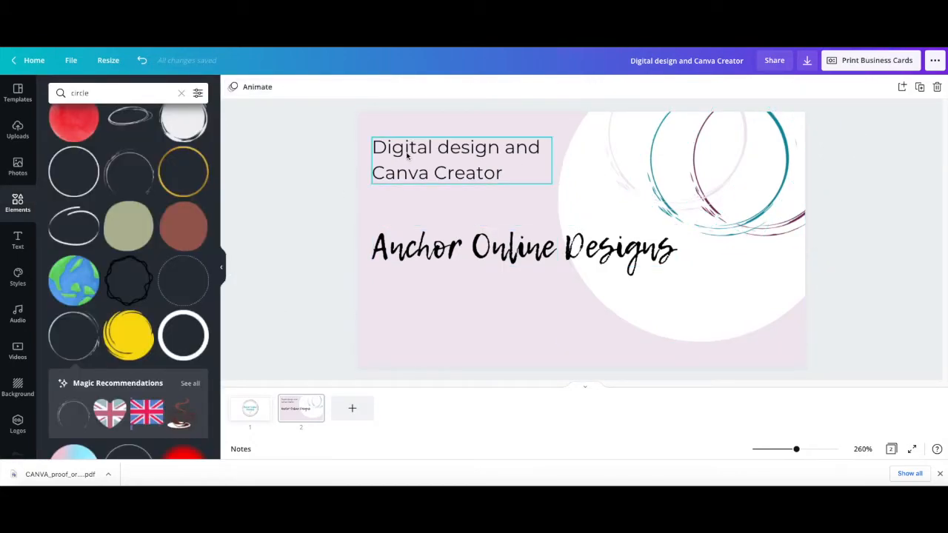
# Duplicate the tagline text, place the copy below "Anchor Online Designs" and replace its wording with the owner's full name
pyautogui.click(426, 301)
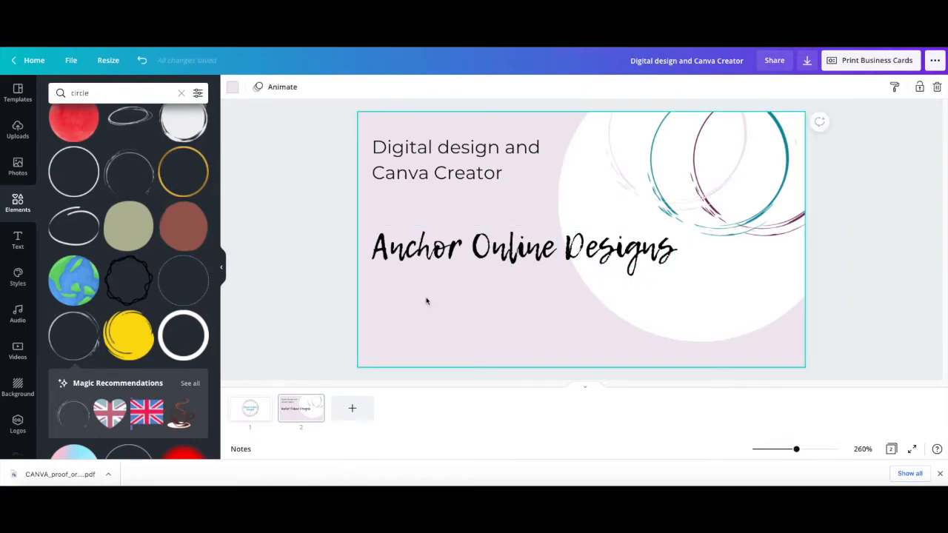
pyautogui.click(429, 171)
pyautogui.click(919, 87)
pyautogui.moveTo(449, 173); pyautogui.dragTo(422, 296)
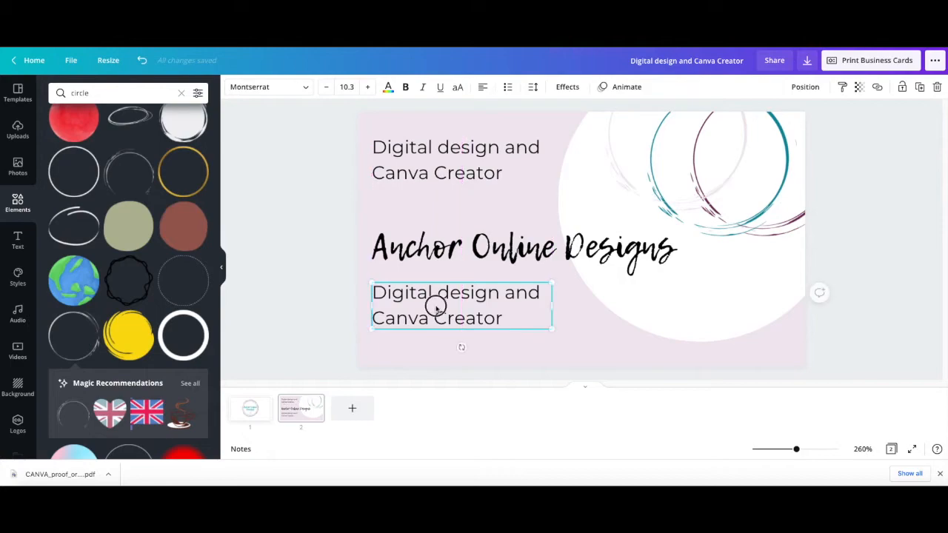
pyautogui.moveTo(513, 318); pyautogui.dragTo(364, 291)
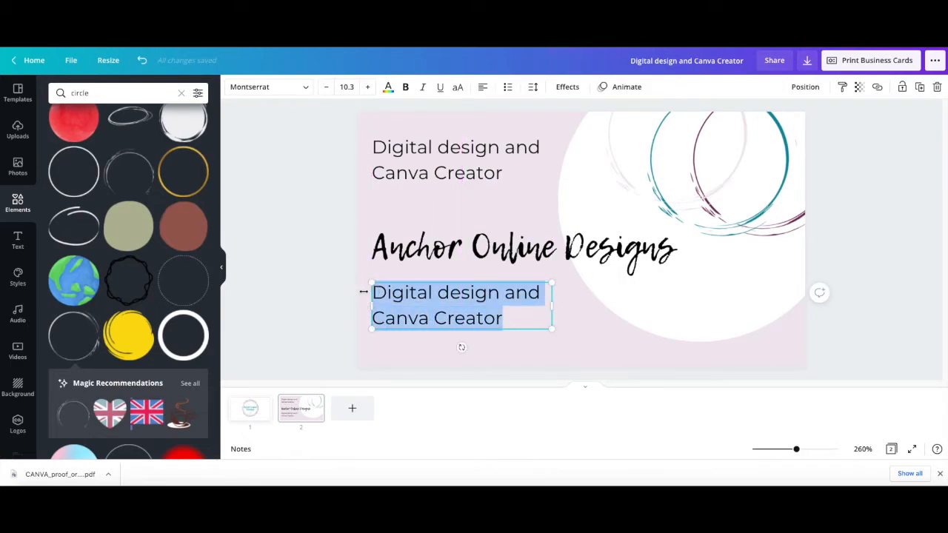
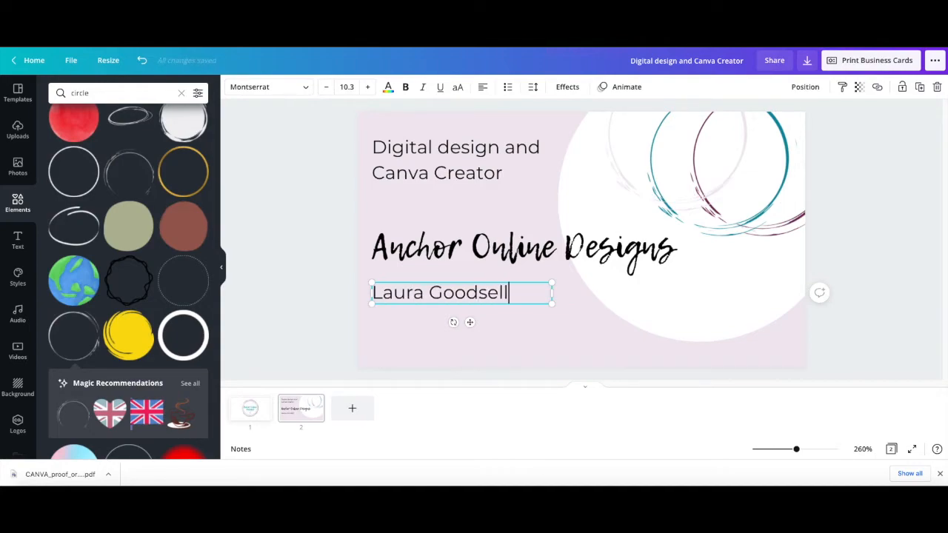
pyautogui.click(423, 348)
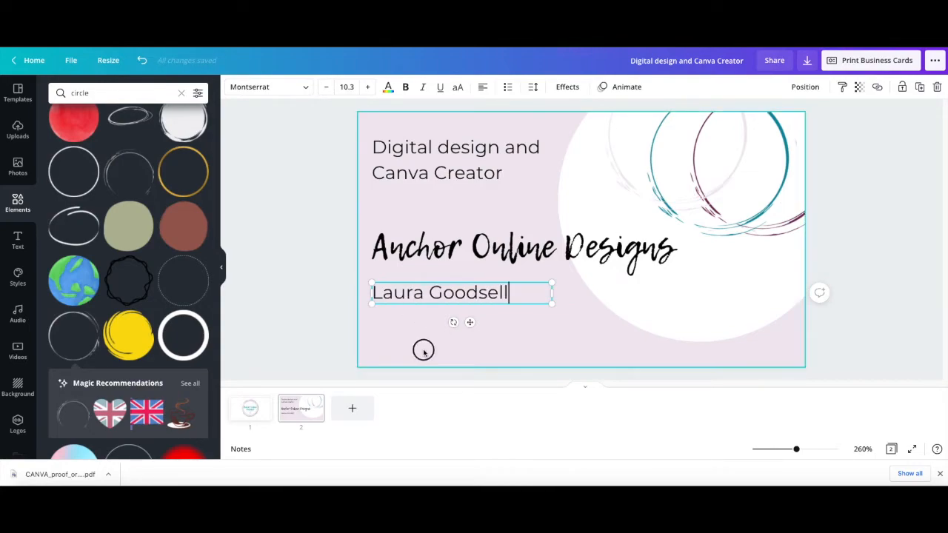
# Duplicate the name line directly below, change the copy to the contact e-mail address and widen its box to fit one line
pyautogui.click(400, 295)
pyautogui.click(918, 88)
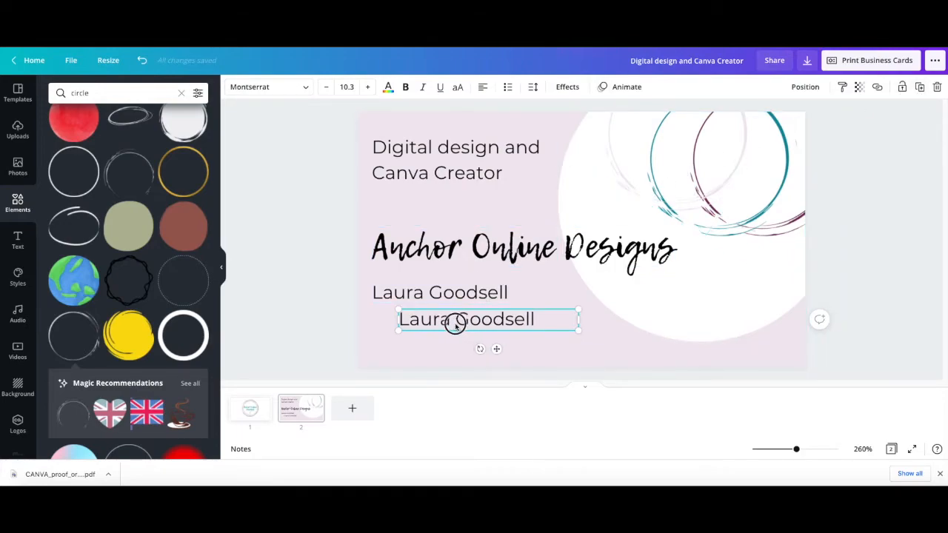
pyautogui.moveTo(452, 321); pyautogui.dragTo(443, 323)
pyautogui.click(511, 322)
pyautogui.moveTo(511, 322); pyautogui.dragTo(430, 319)
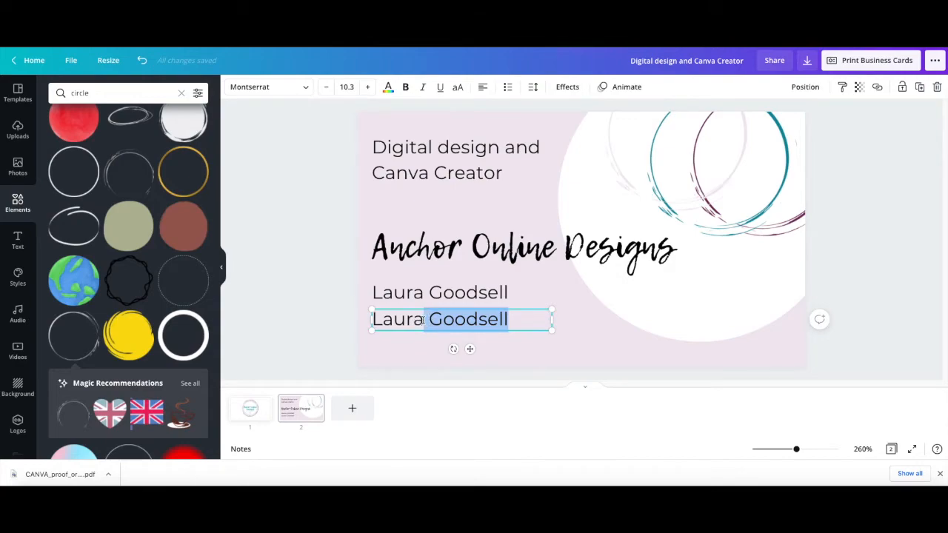
pyautogui.write('@anchoronline.co.uk')
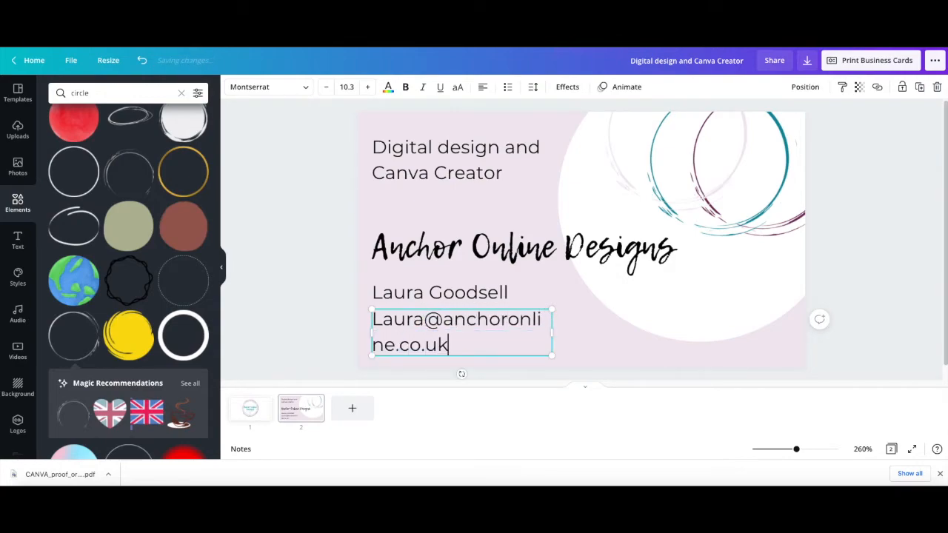
pyautogui.moveTo(554, 332); pyautogui.dragTo(633, 328)
# Duplicate the e-mail line, align the copy directly below it and select all its text for replacement
pyautogui.click(919, 87)
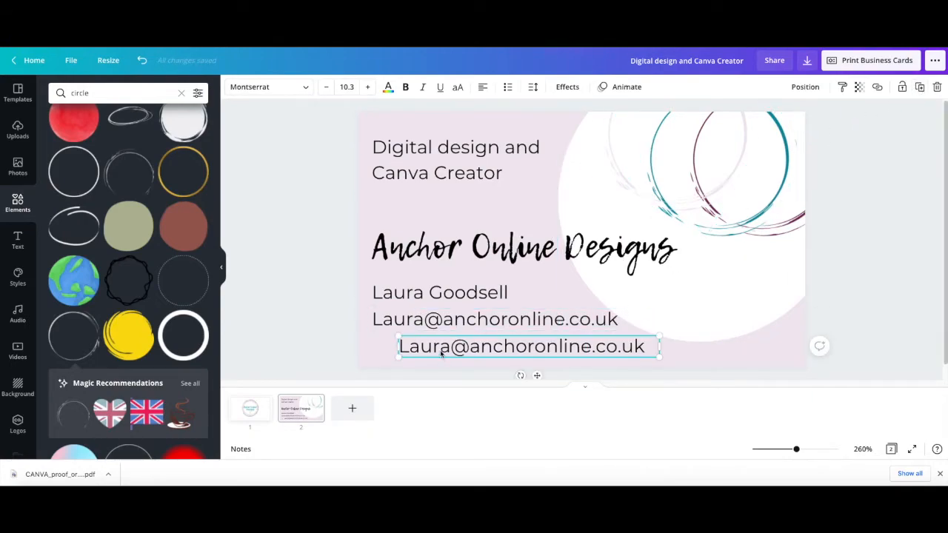
pyautogui.moveTo(434, 347); pyautogui.dragTo(407, 345)
pyautogui.click(536, 344)
pyautogui.moveTo(624, 344); pyautogui.dragTo(374, 345)
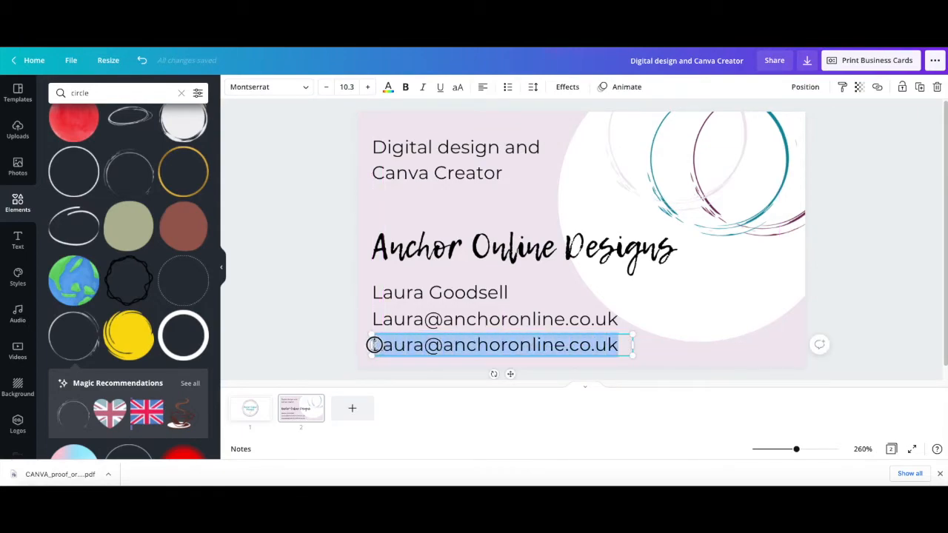